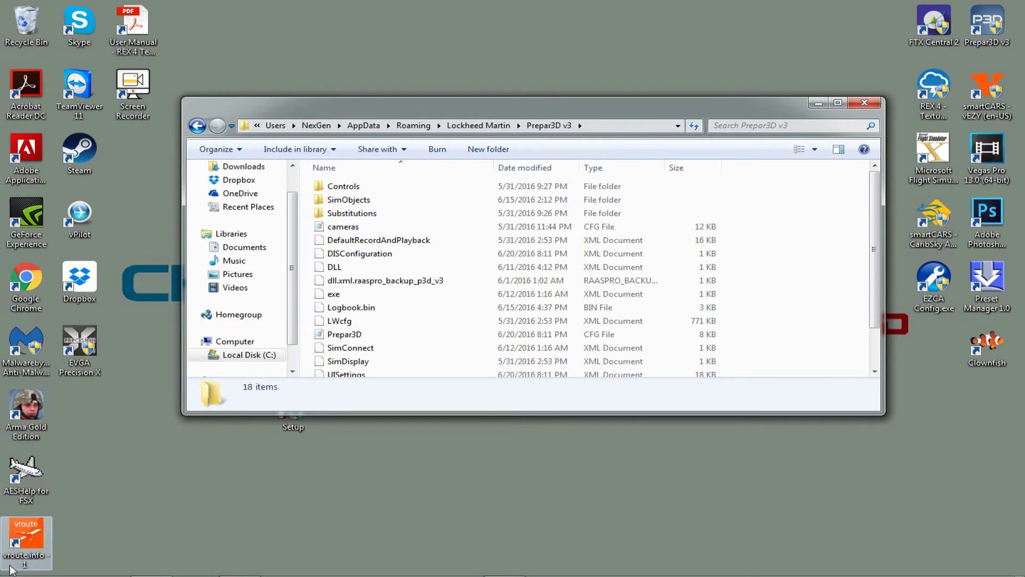
Step: Open Control Panel and display all of its items as large icons
click(9, 569)
click(263, 427)
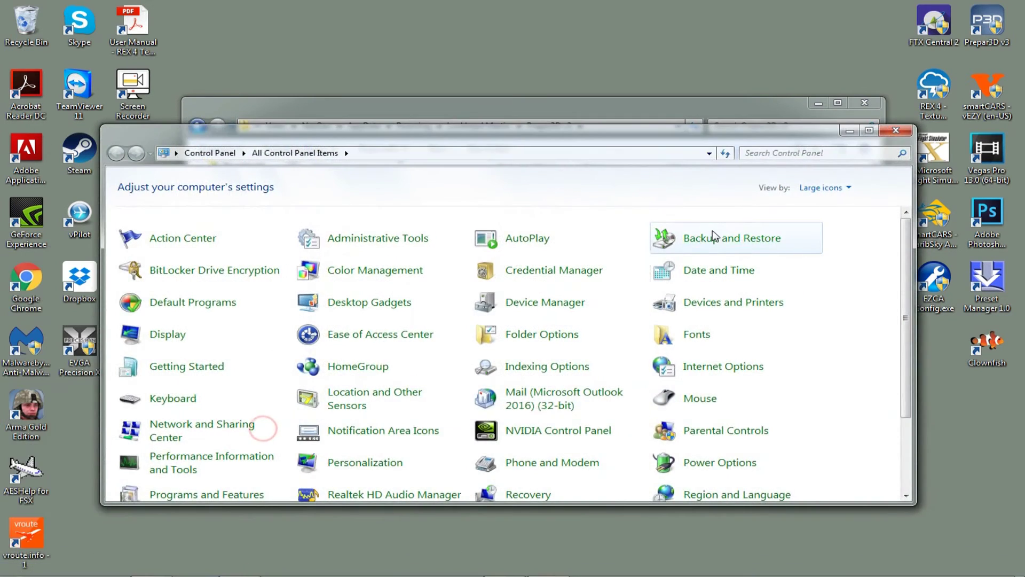
click(831, 188)
click(812, 203)
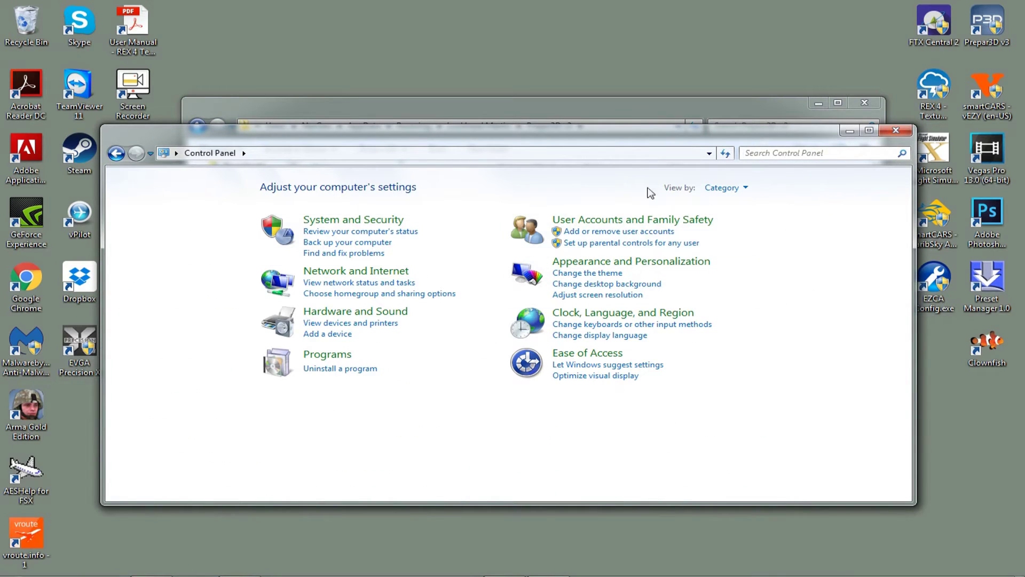
click(739, 189)
click(725, 224)
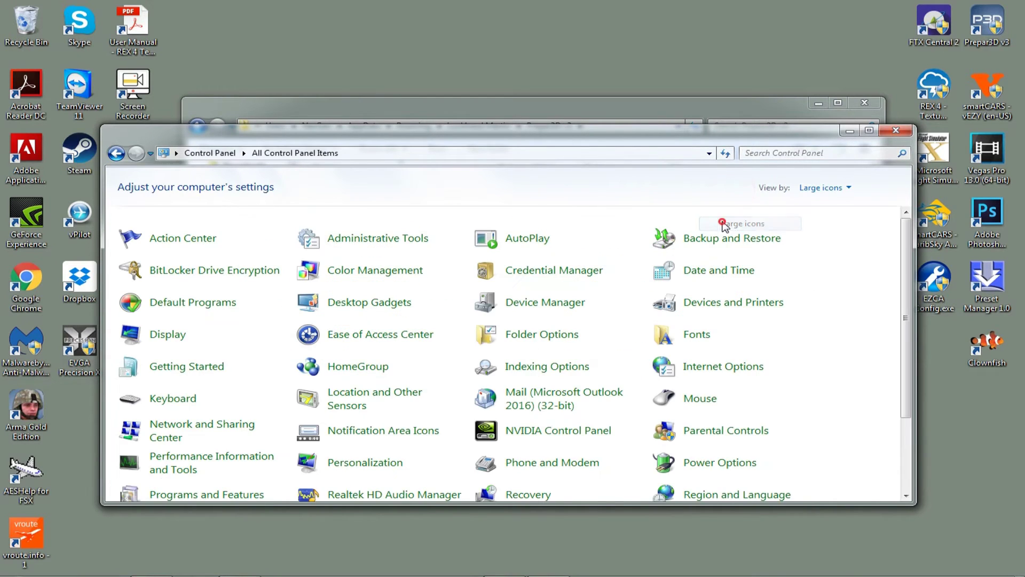
Step: Check the hidden files and folders setting in the Folder Options view settings, accept the options, and close Control Panel
click(554, 340)
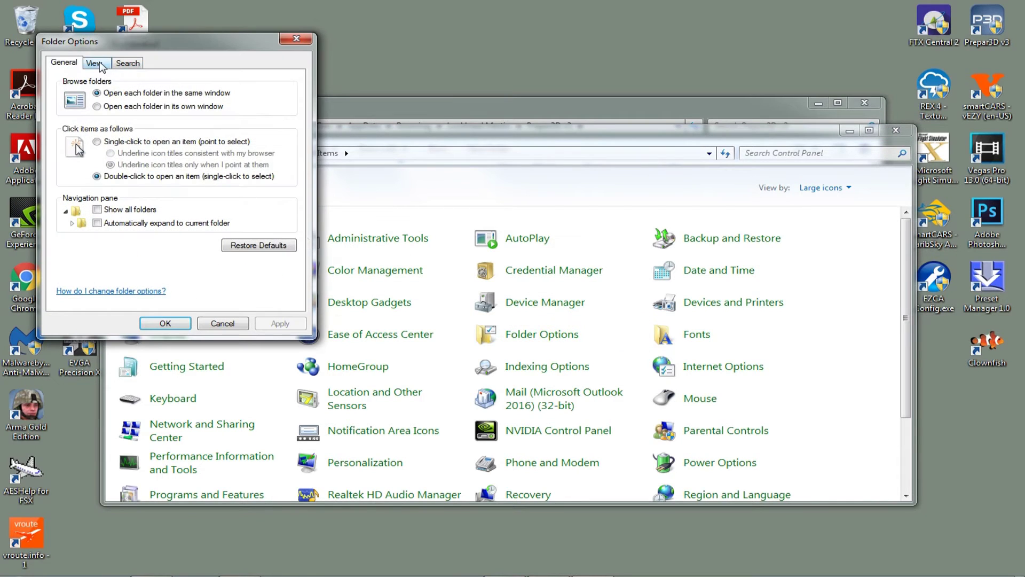
click(99, 64)
drag(104, 42, 207, 61)
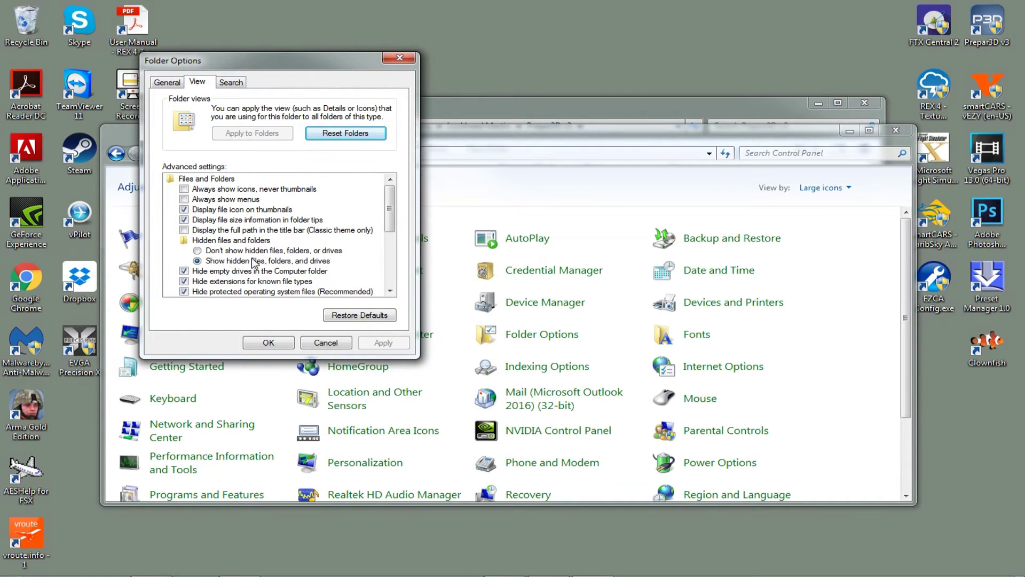
click(268, 342)
click(411, 105)
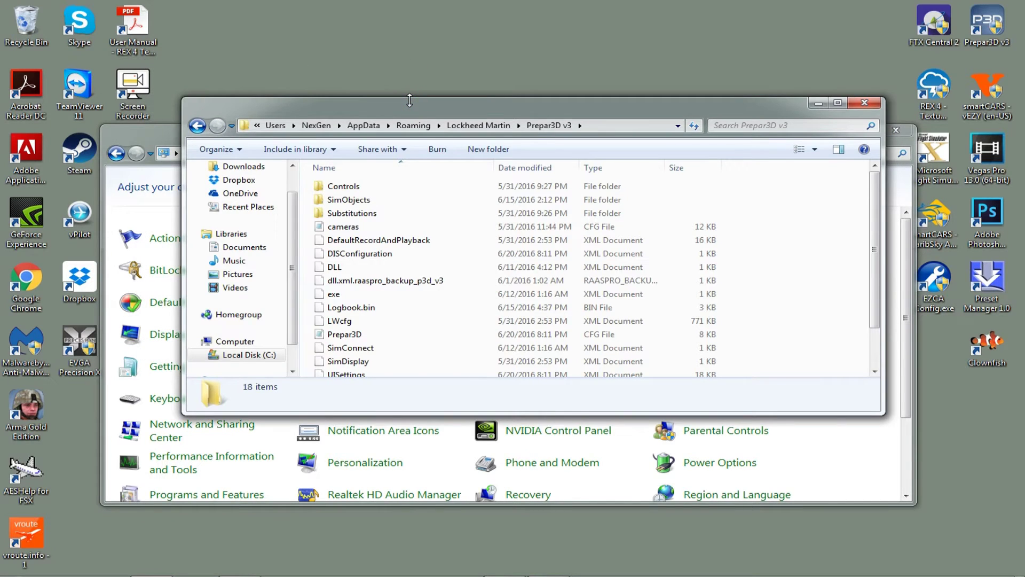
click(143, 144)
click(893, 132)
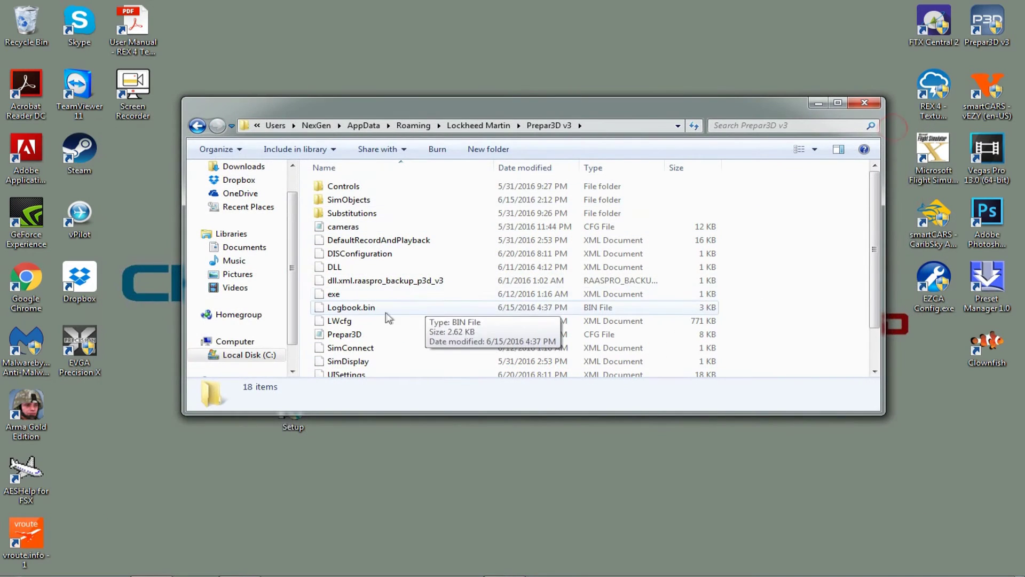
Step: Open the DLL XML document from the Prepar3D v3 folder in Notepad to view its entries, and minimize both windows
click(607, 270)
right_click(412, 269)
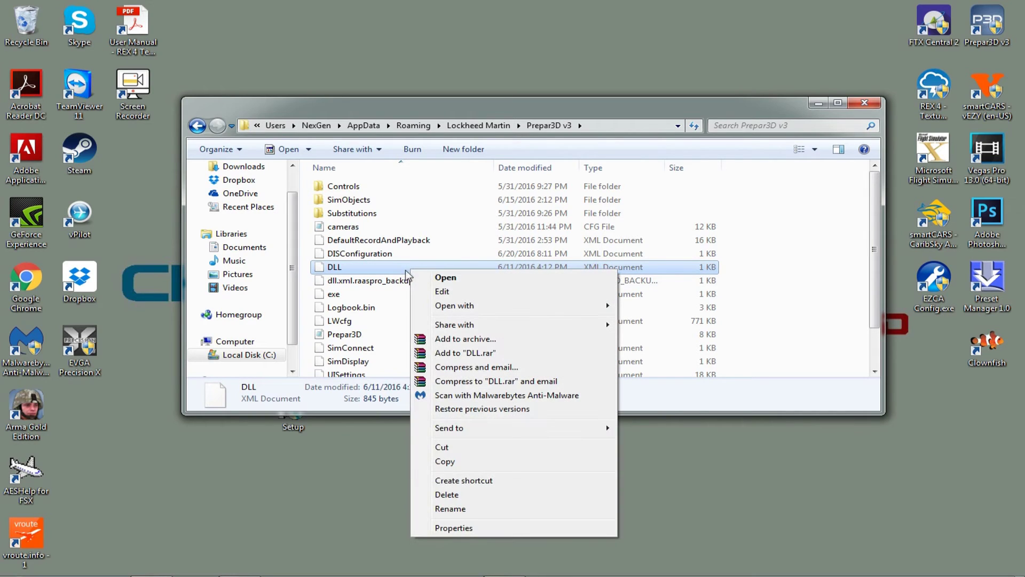
mouse_move(436, 310)
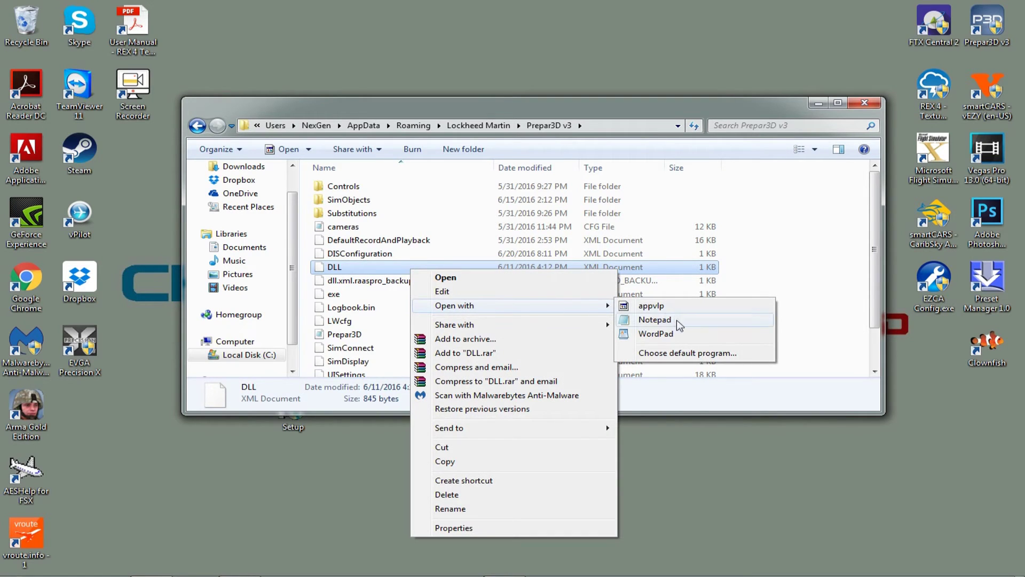
click(677, 320)
drag(618, 323, 582, 117)
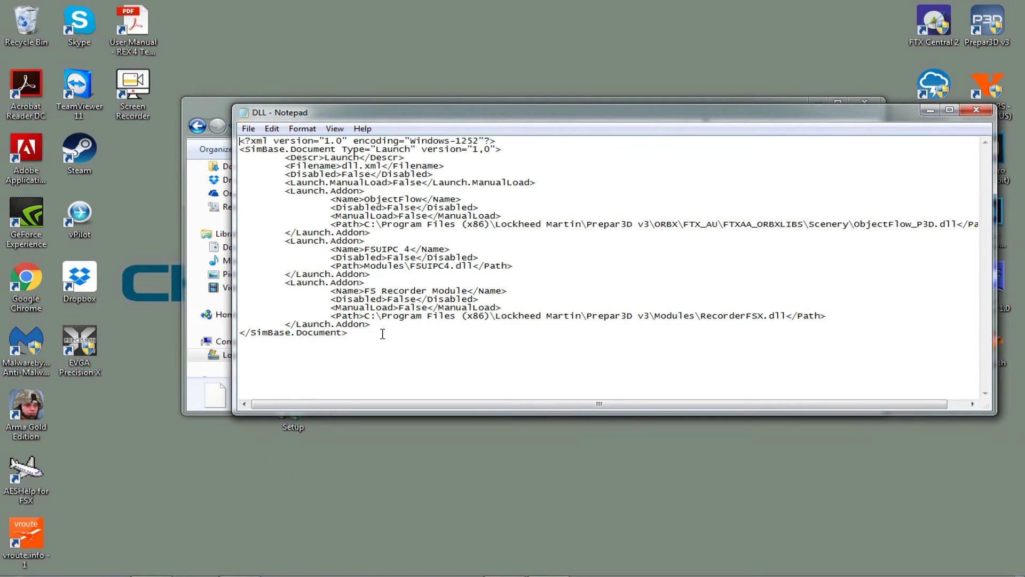
click(928, 111)
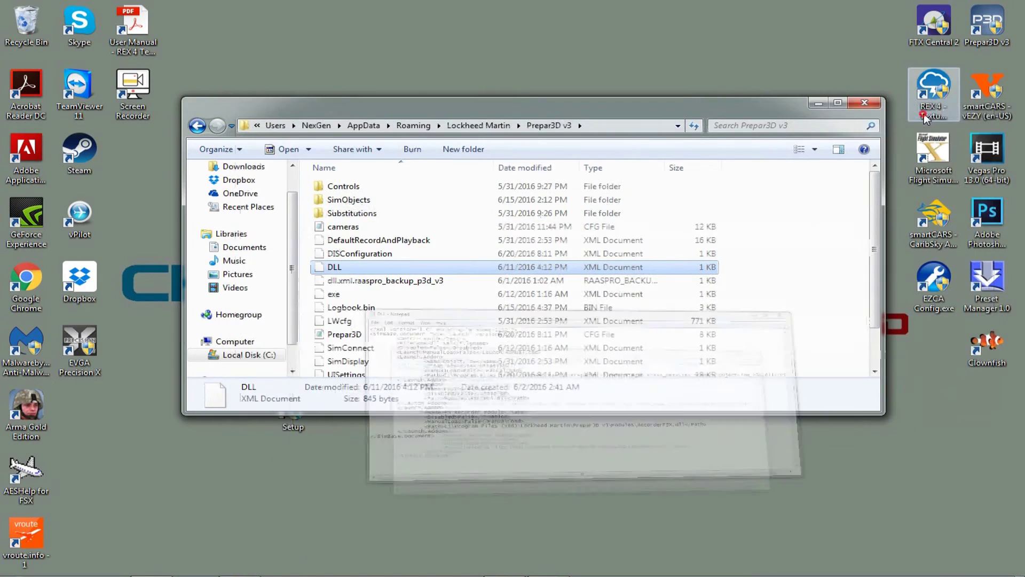
click(817, 102)
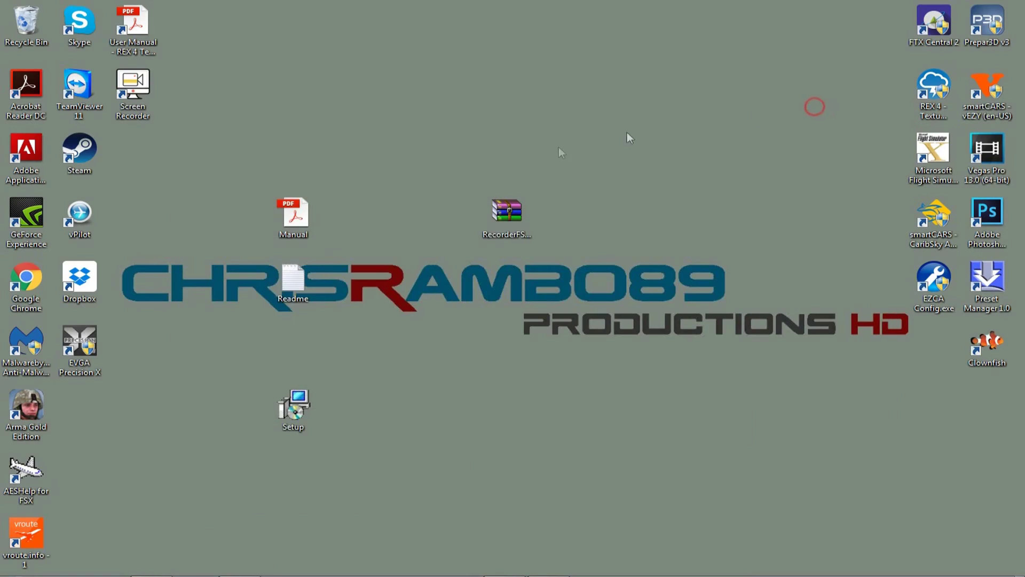
Step: Open the Readme file from the desktop and select the FS Recorder Module Launch.Addon block under Manual installation
double_click(298, 295)
drag(545, 305, 502, 125)
scroll(502, 314, down, 4)
scroll(502, 314, down, 8)
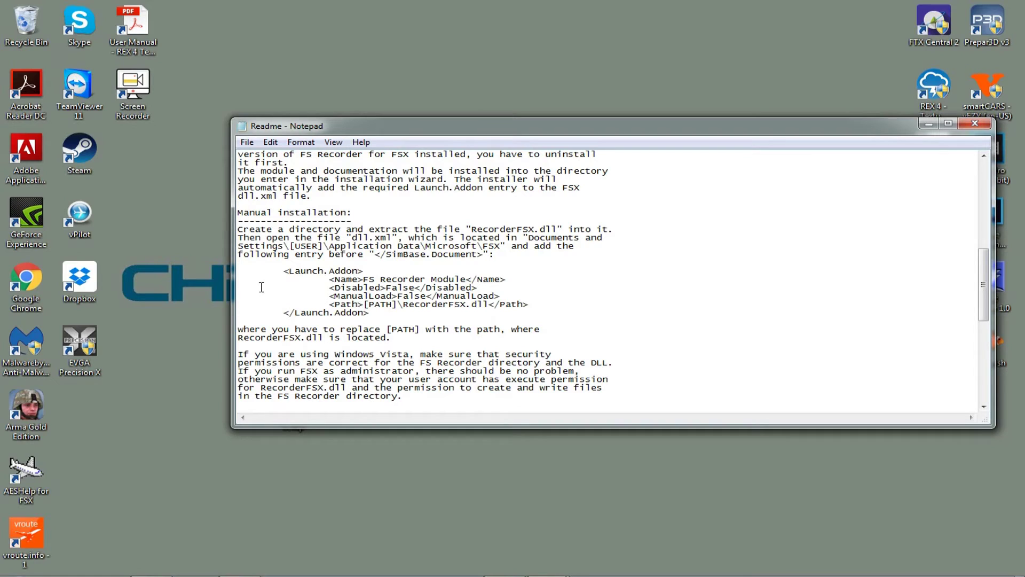
click(240, 270)
drag(241, 271, 406, 314)
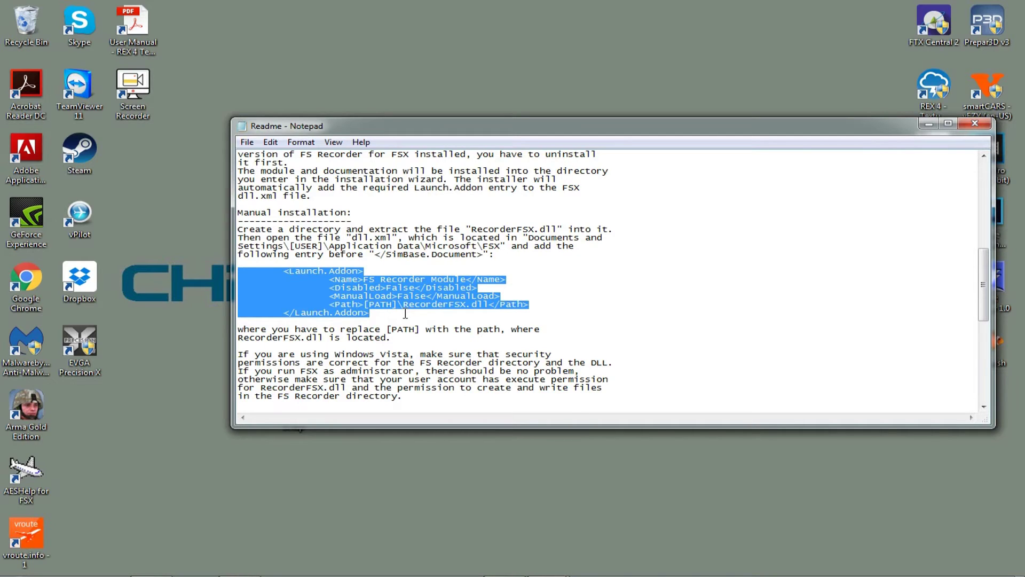
Step: Create a new text document on the desktop with its default name and open it
right_click(388, 57)
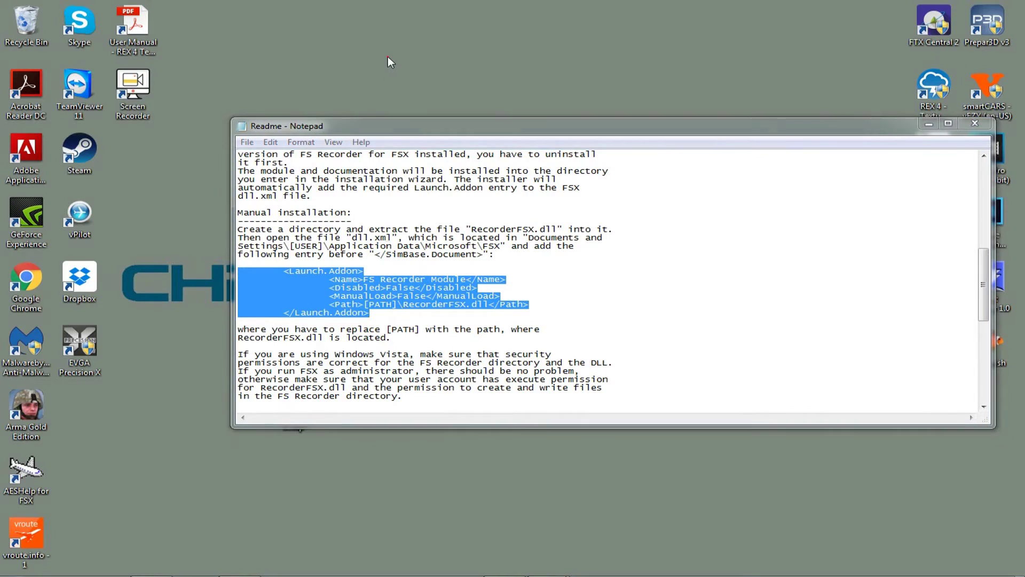
mouse_move(503, 181)
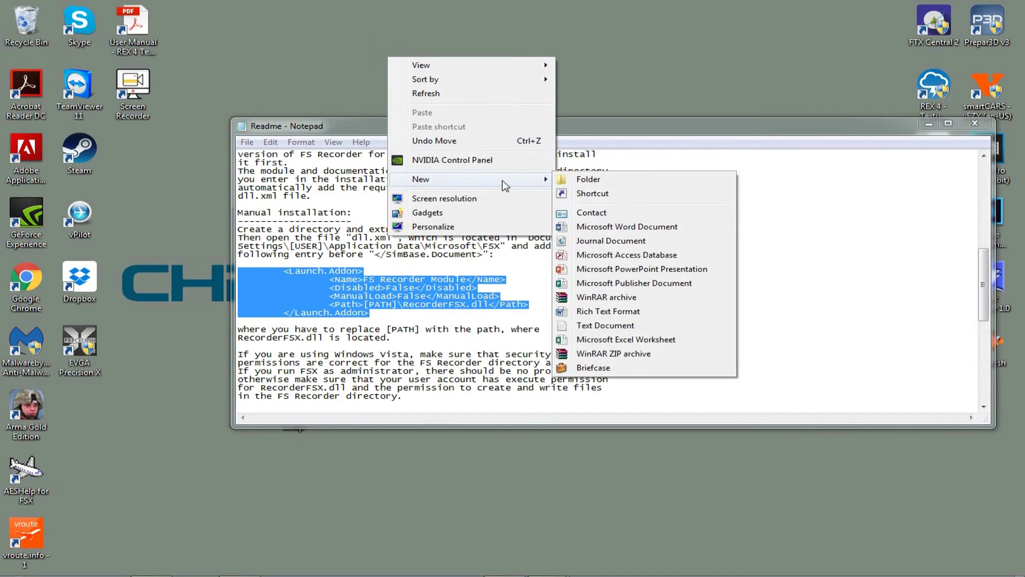
click(644, 326)
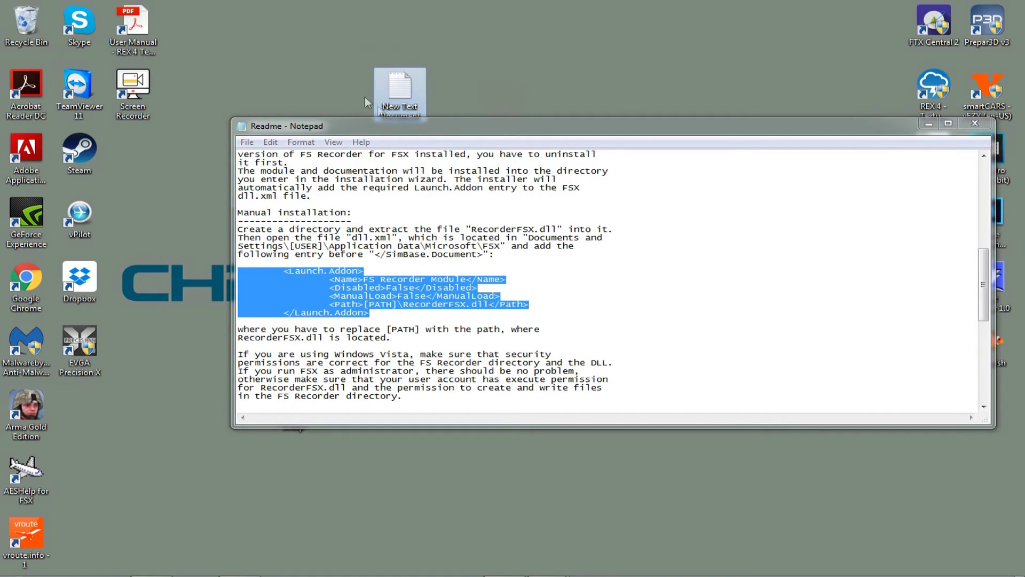
double_click(407, 92)
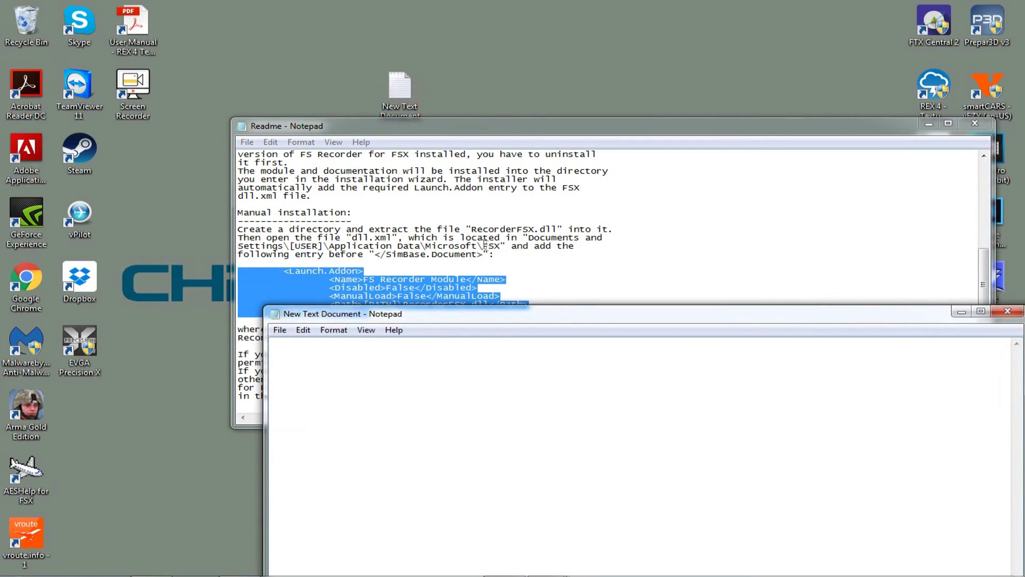
Step: Copy the whole FS Recorder Module Launch.Addon block from the Readme into the new text document
right_click(449, 283)
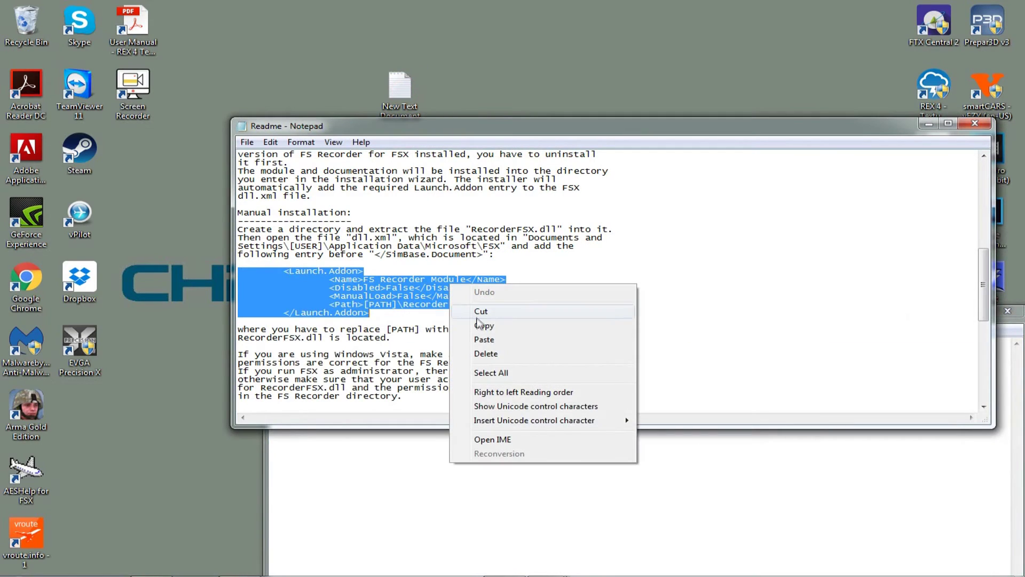
click(480, 324)
click(414, 446)
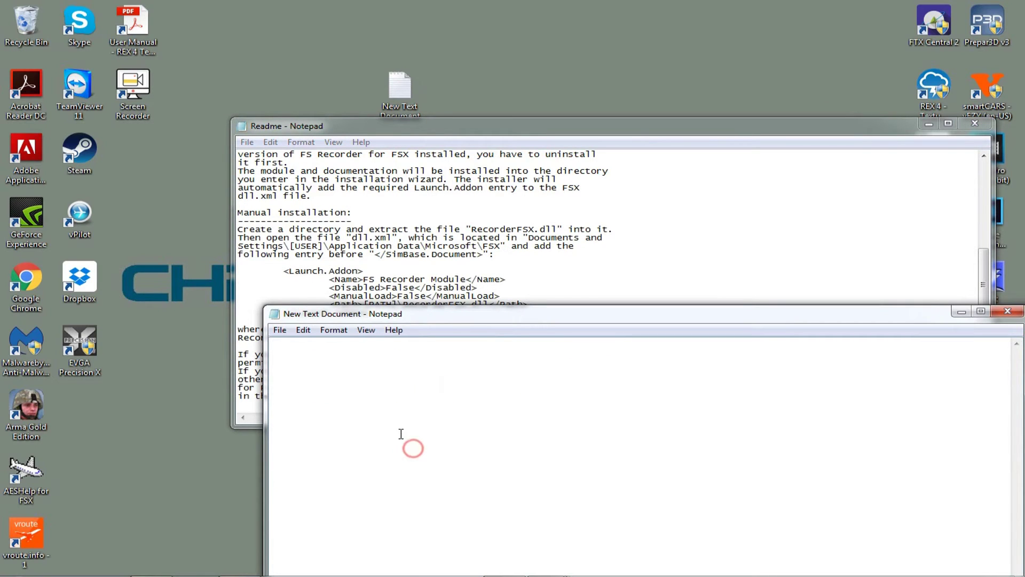
click(263, 275)
drag(239, 270, 370, 314)
right_click(345, 287)
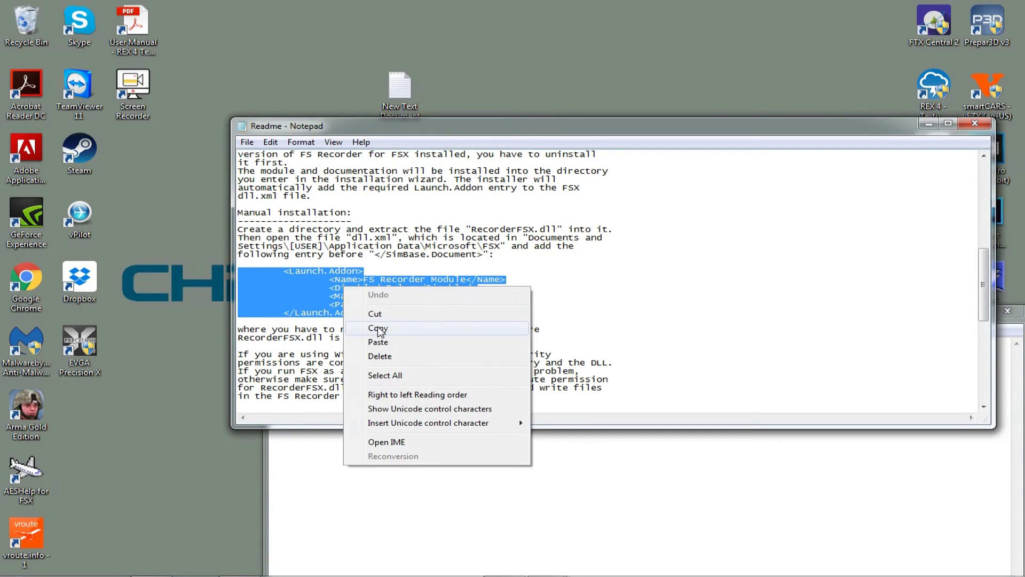
click(378, 329)
click(322, 464)
key(ctrl+v)
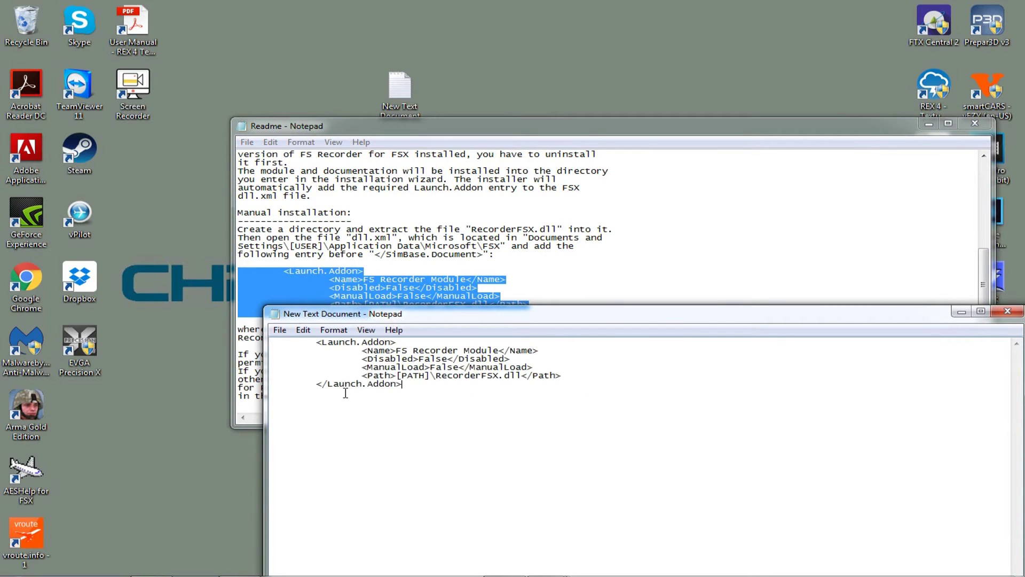
Step: Remove the [PATH] placeholder before \RecorderFSX.dll in the new text document's Path line
drag(476, 321, 446, 191)
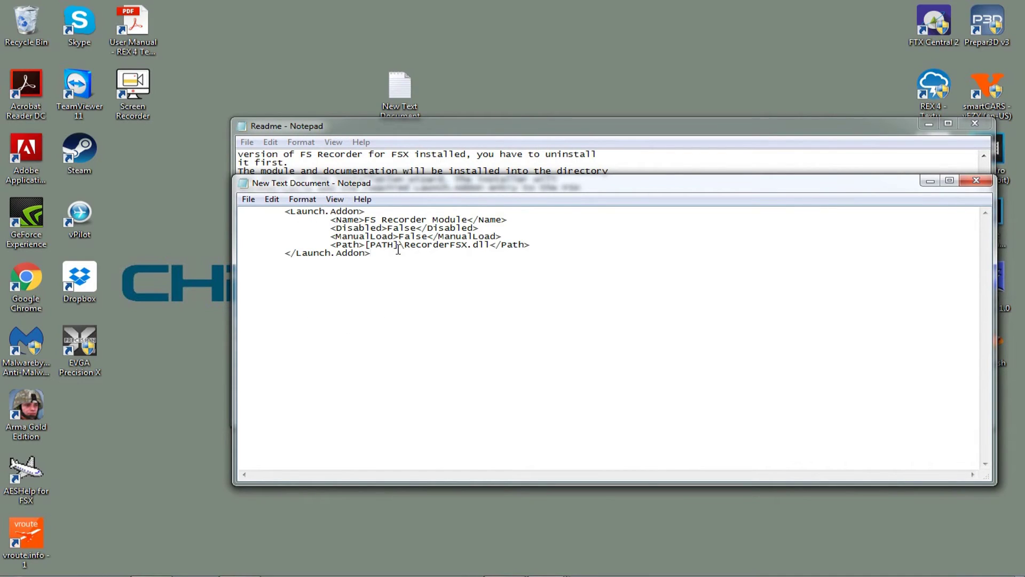
drag(398, 248, 368, 250)
key(BackSpace)
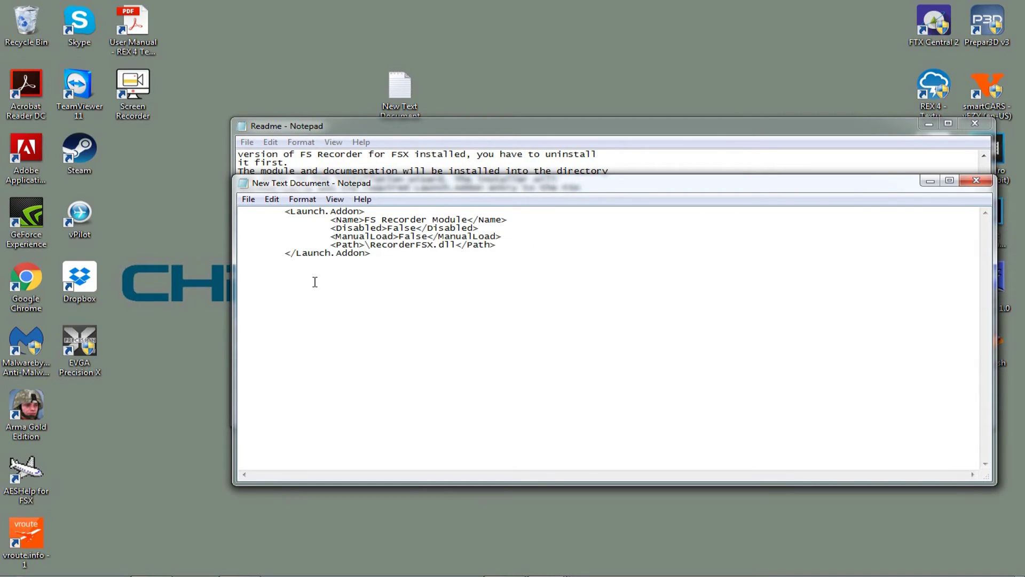
Step: Open the Computer window, bring it in front of the Readme, and browse into Local Disk (C:)
click(17, 569)
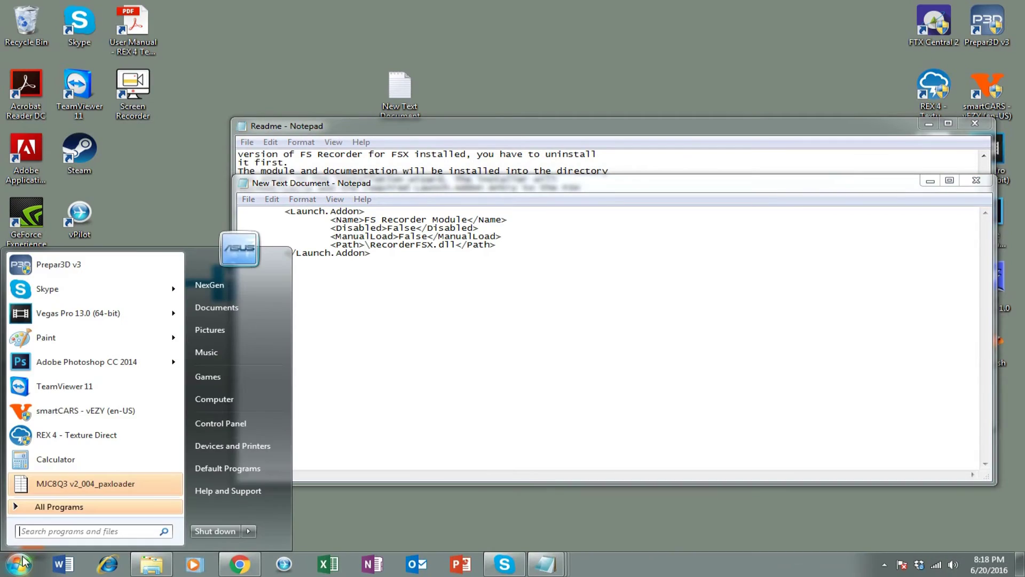
click(228, 389)
drag(452, 127, 490, 283)
click(504, 153)
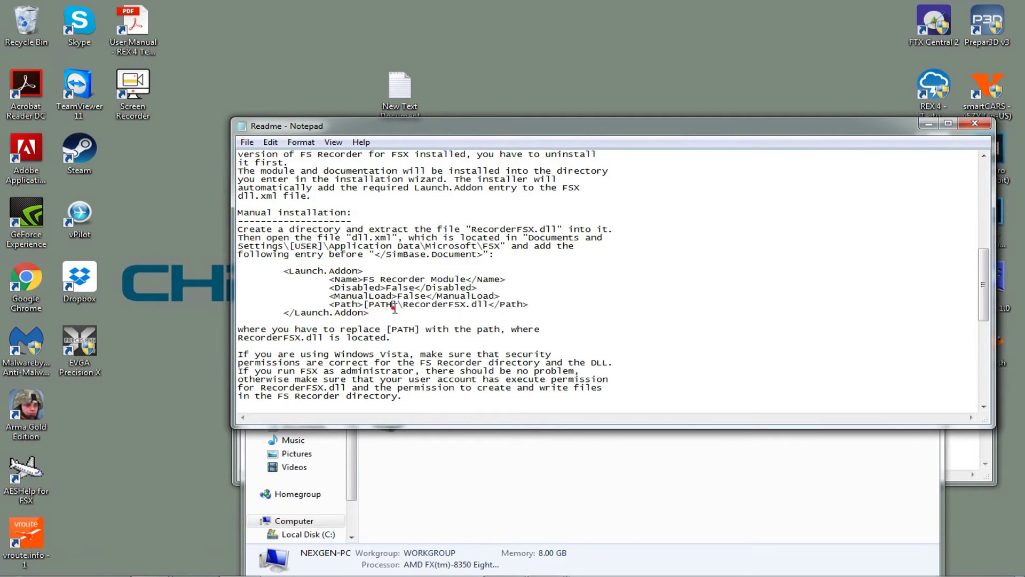
click(483, 463)
drag(463, 270, 483, 199)
click(463, 282)
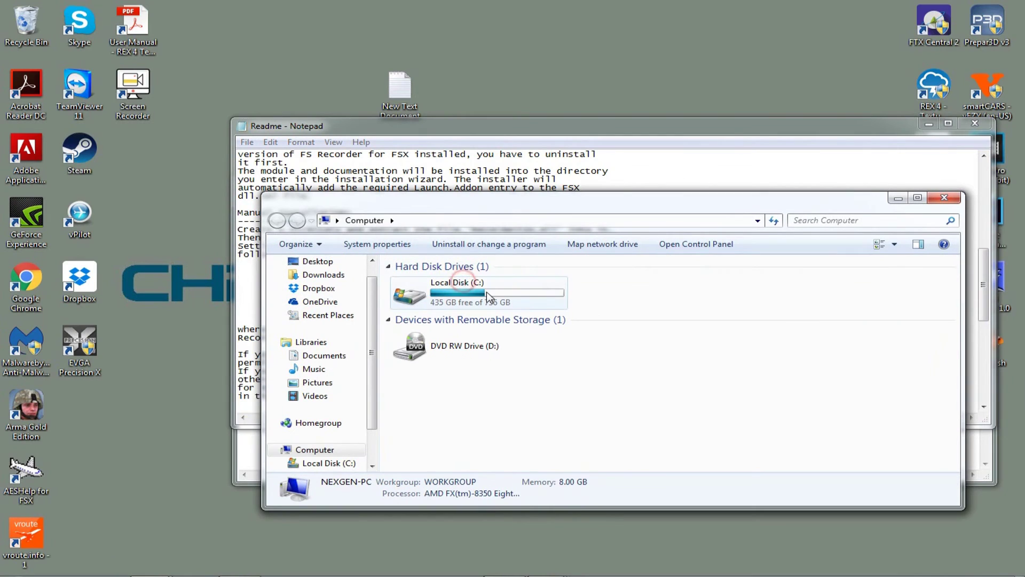
double_click(486, 292)
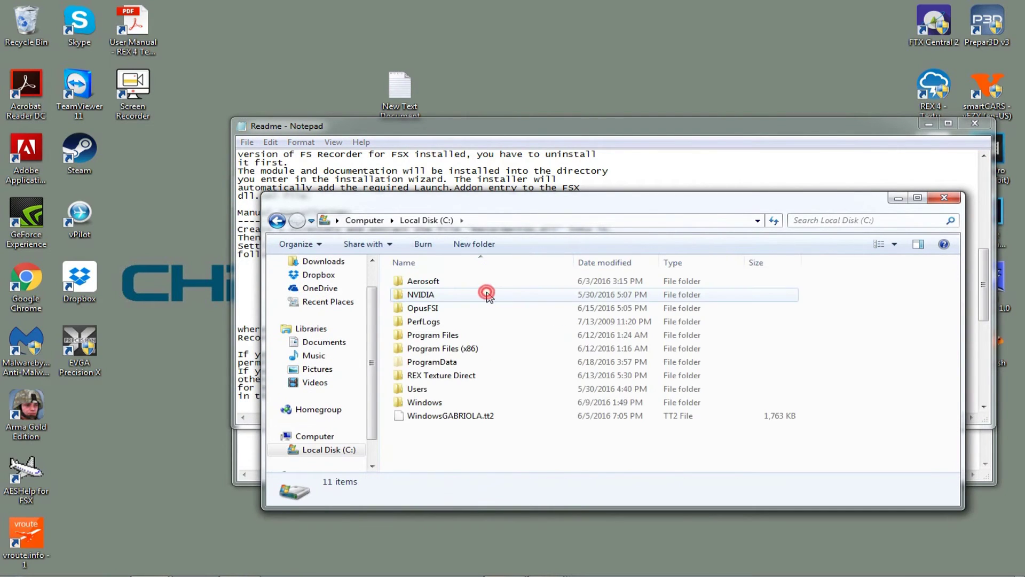
Step: Browse to the Modules folder inside Program Files (x86)\Lockheed Martin\Prepar3D v3
double_click(467, 349)
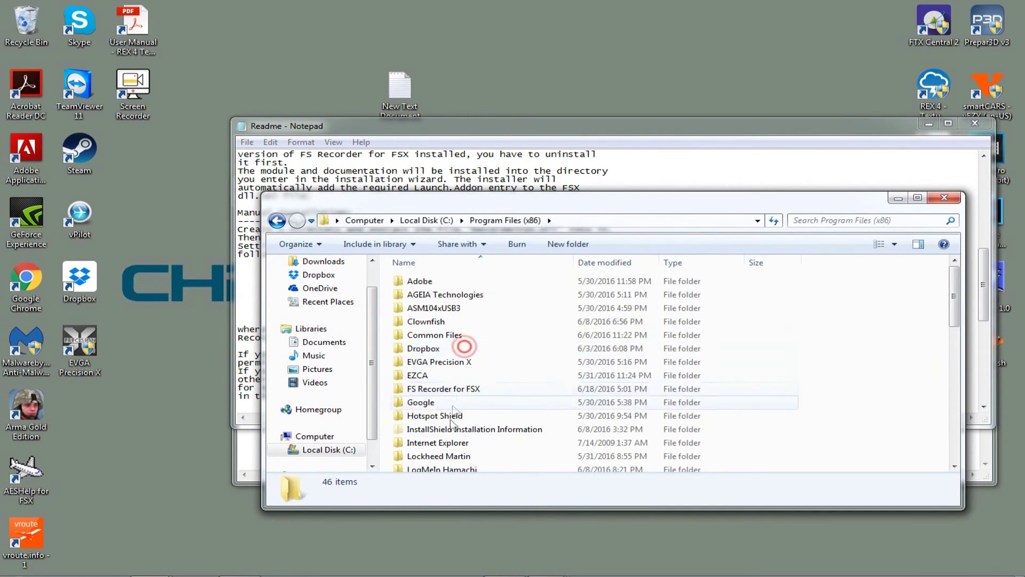
double_click(455, 422)
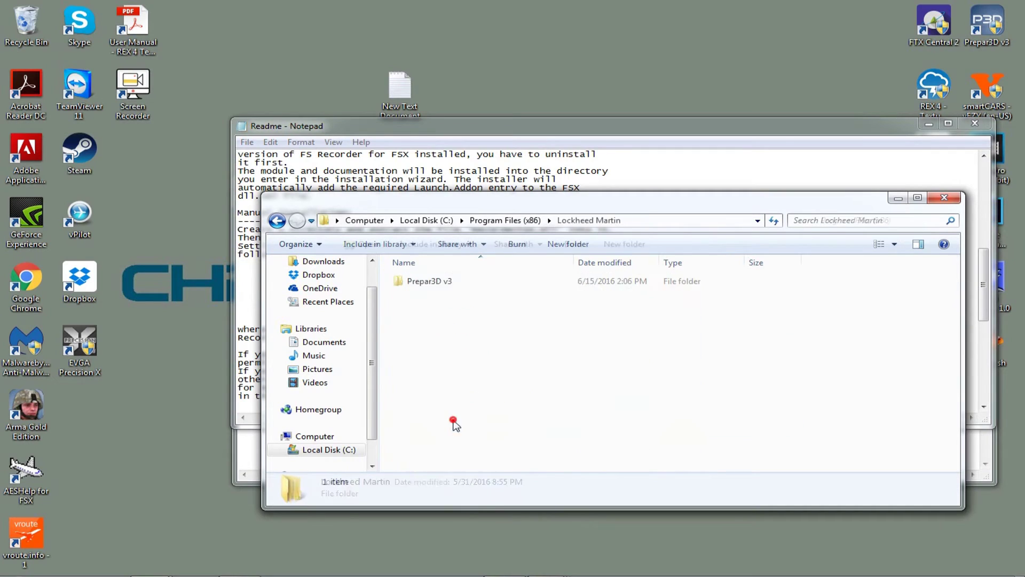
double_click(447, 280)
scroll(497, 417, down, 4)
scroll(470, 454, down, 1)
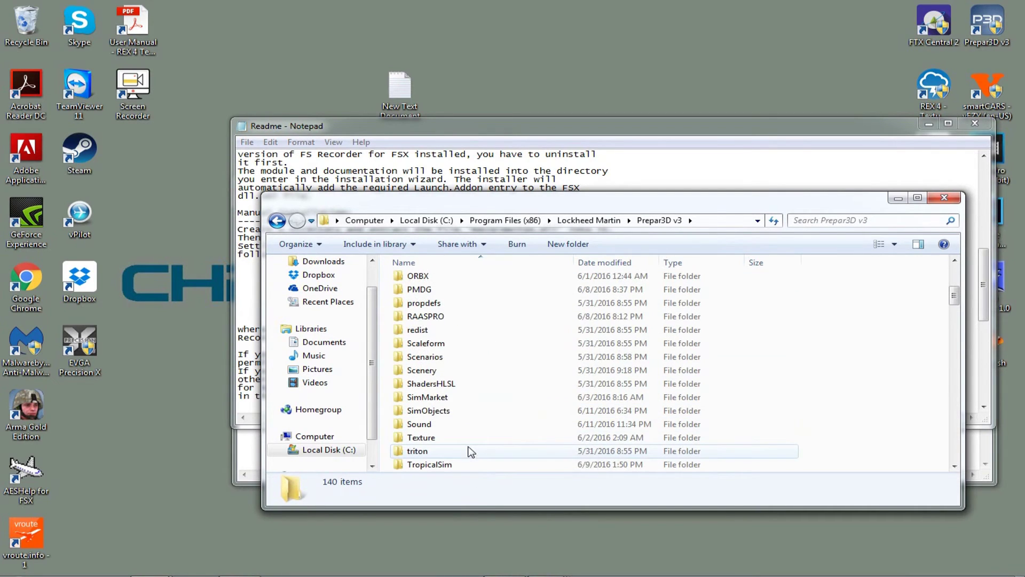
scroll(451, 352, up, 1)
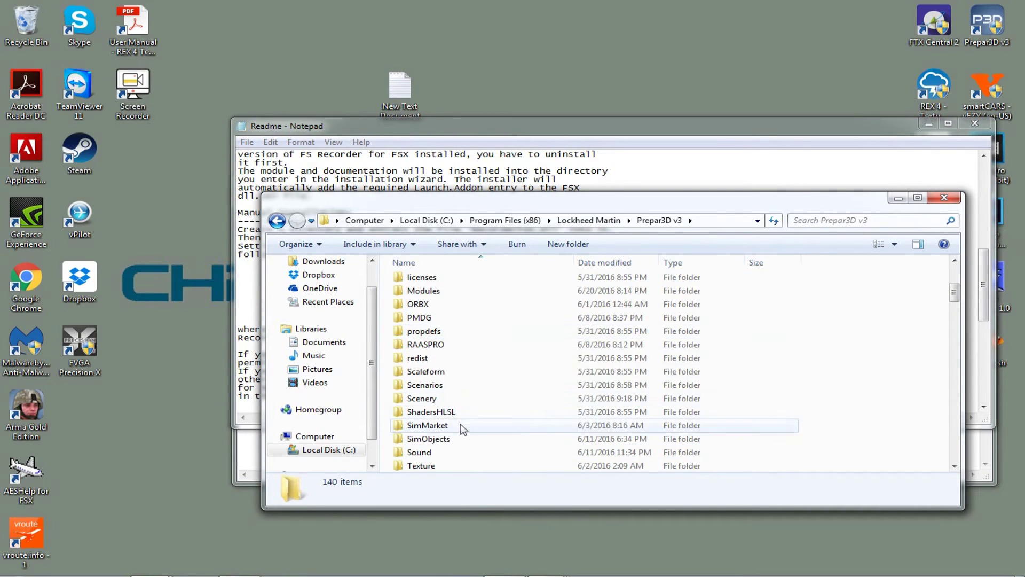
scroll(463, 451, up, 1)
double_click(454, 335)
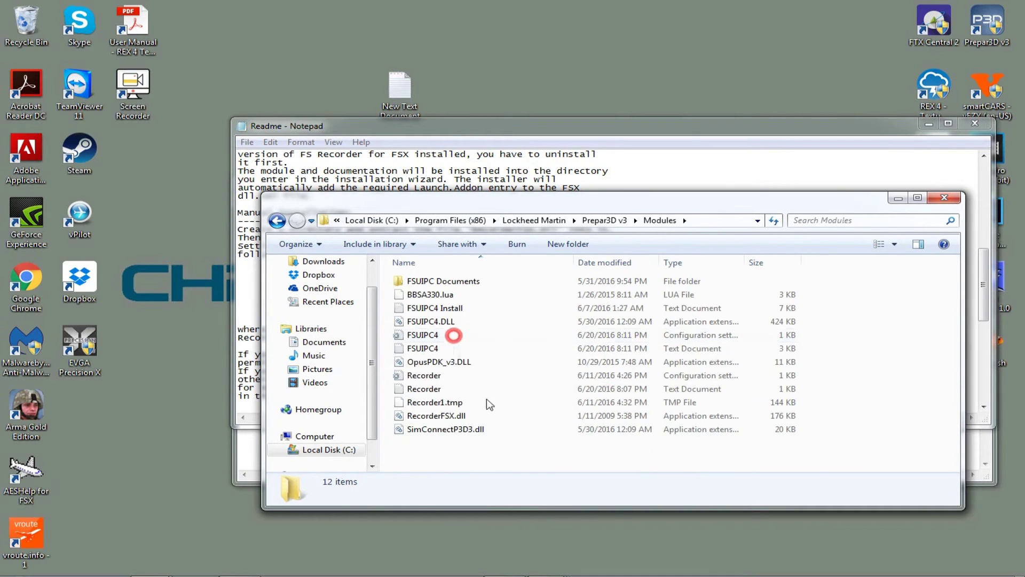
Step: Copy the full path of the Prepar3D v3 Modules folder from its Explorer window
click(697, 223)
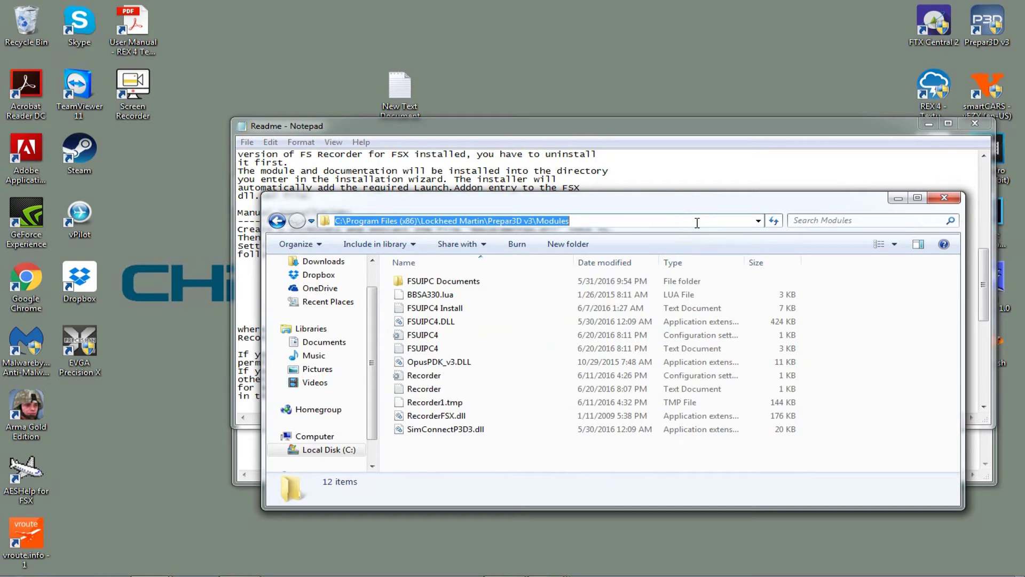
right_click(535, 219)
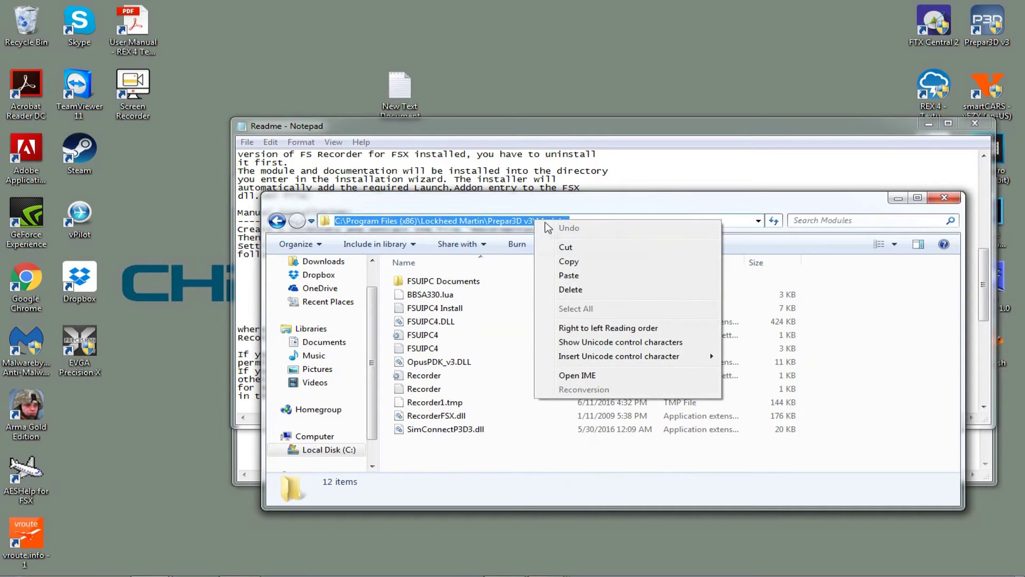
click(565, 260)
Step: Minimize the Readme and insert C:\Program Files (x86)\Lockheed Martin\Prepar3D v3\Modules before \RecorderFSX.dll in the new text document's Path line
click(930, 121)
click(243, 183)
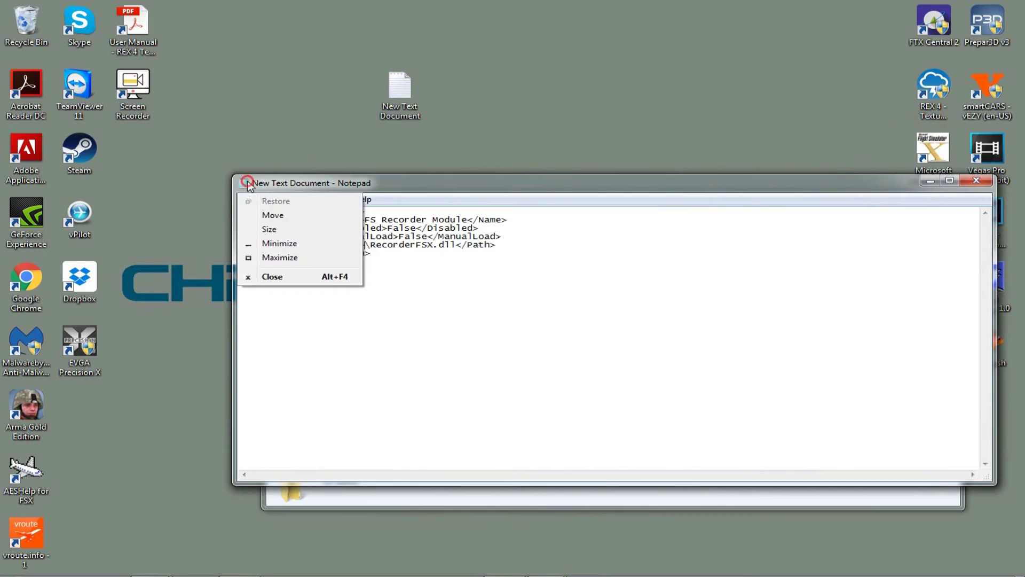
click(556, 278)
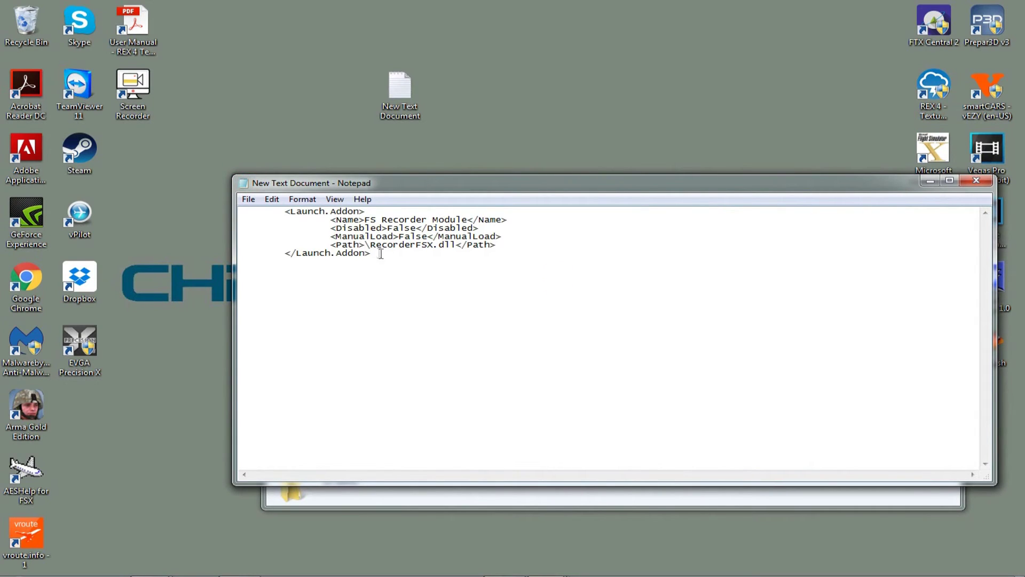
click(365, 244)
key(ctrl+v)
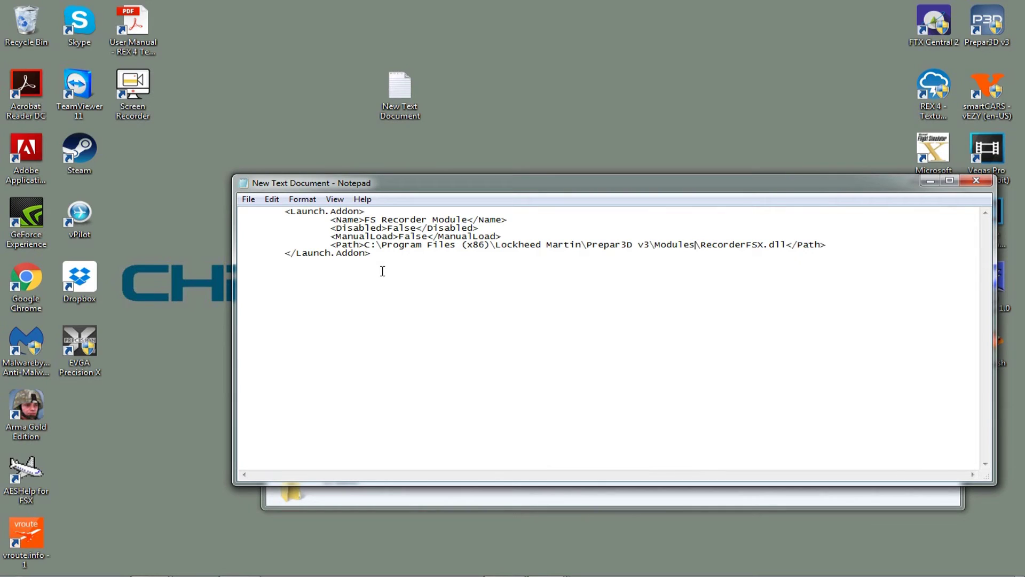
Step: Compare the FS Recorder Module entry in the DLL file with the one in the new text document
click(705, 502)
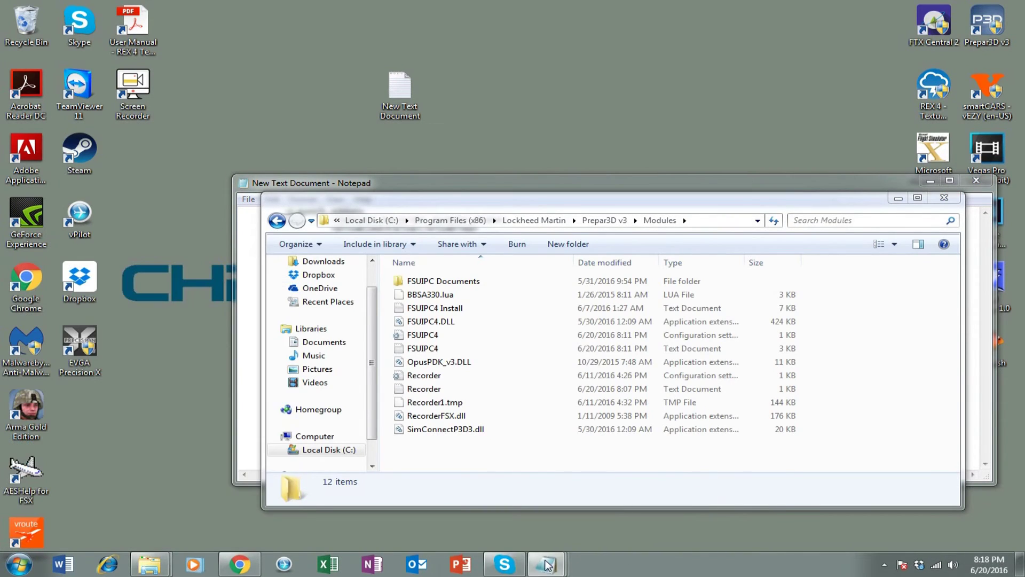
mouse_move(546, 564)
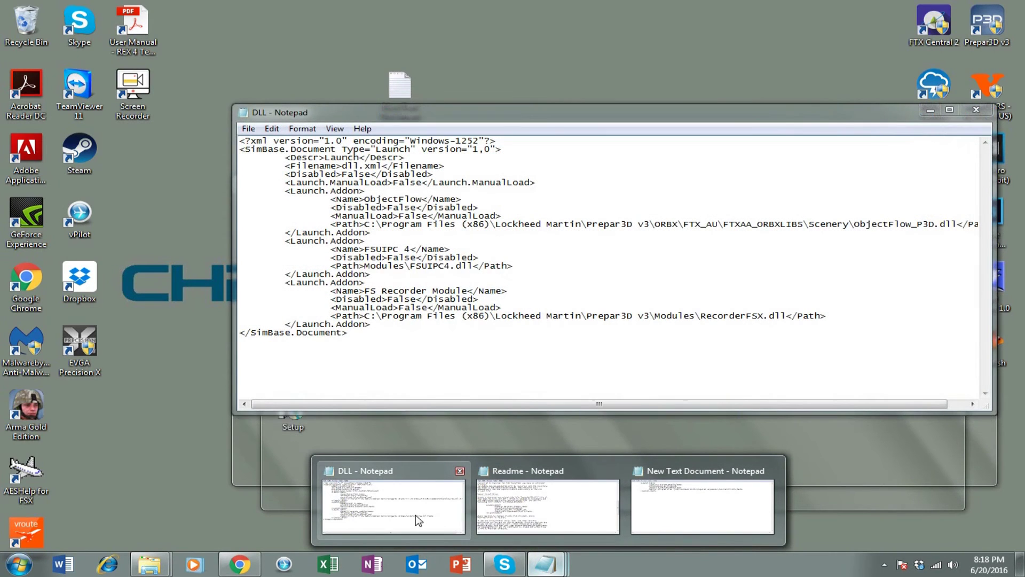
click(415, 515)
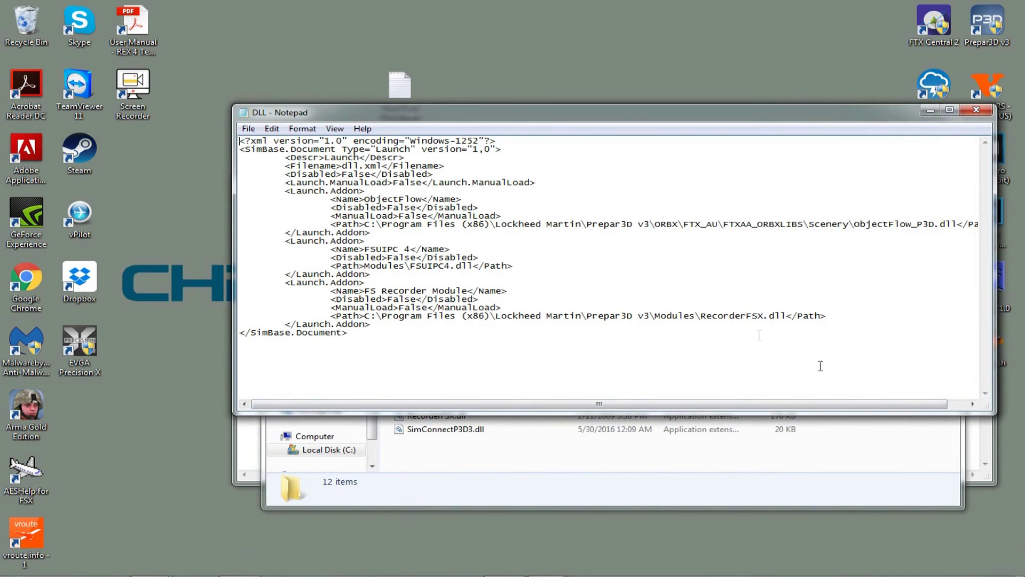
click(982, 475)
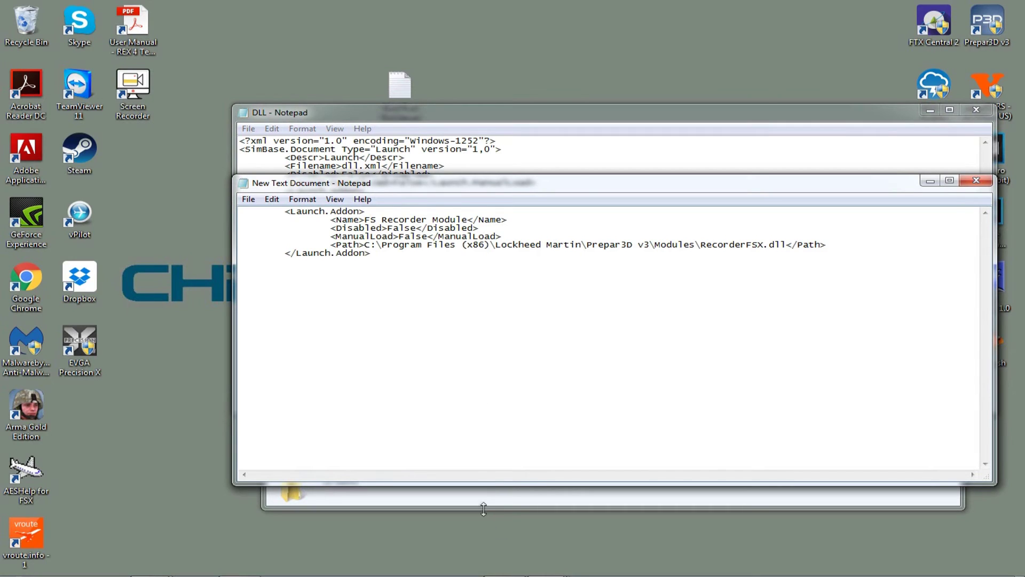
mouse_move(546, 563)
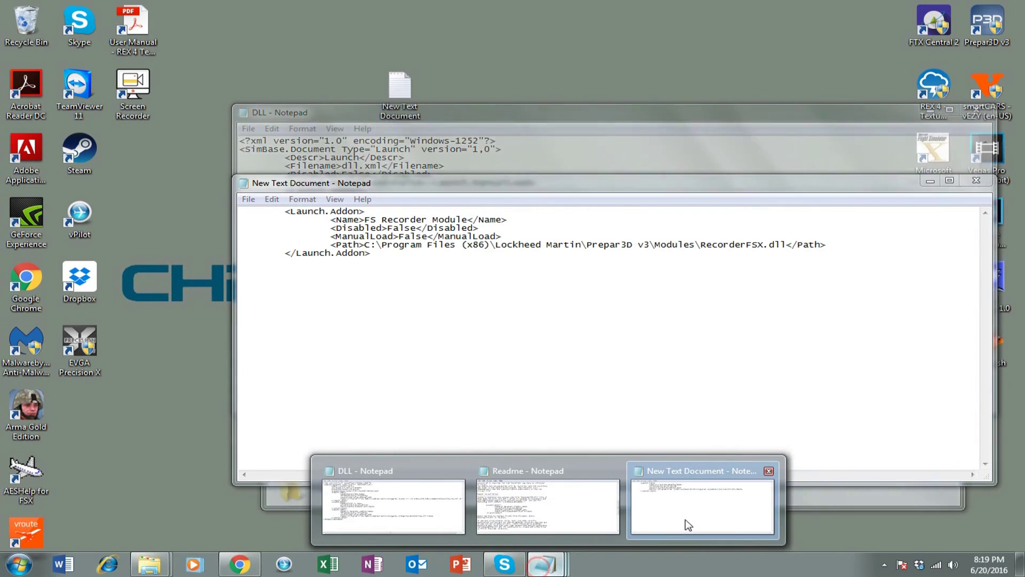
mouse_move(561, 524)
click(451, 519)
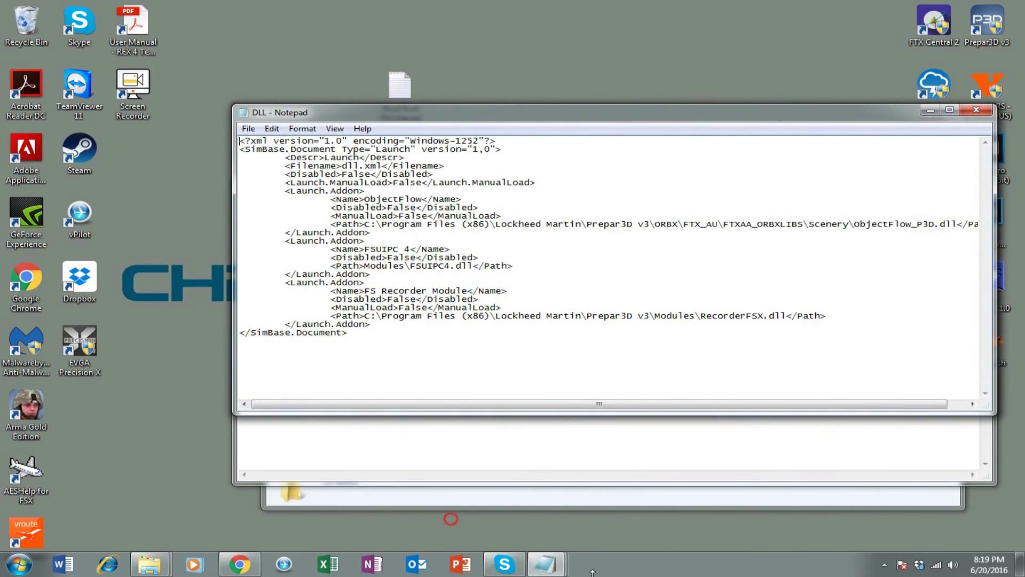
Step: Highlight \RecorderFSX.dll in the Path line of the Readme's manual installation entry, and close the Readme
mouse_move(546, 564)
click(555, 521)
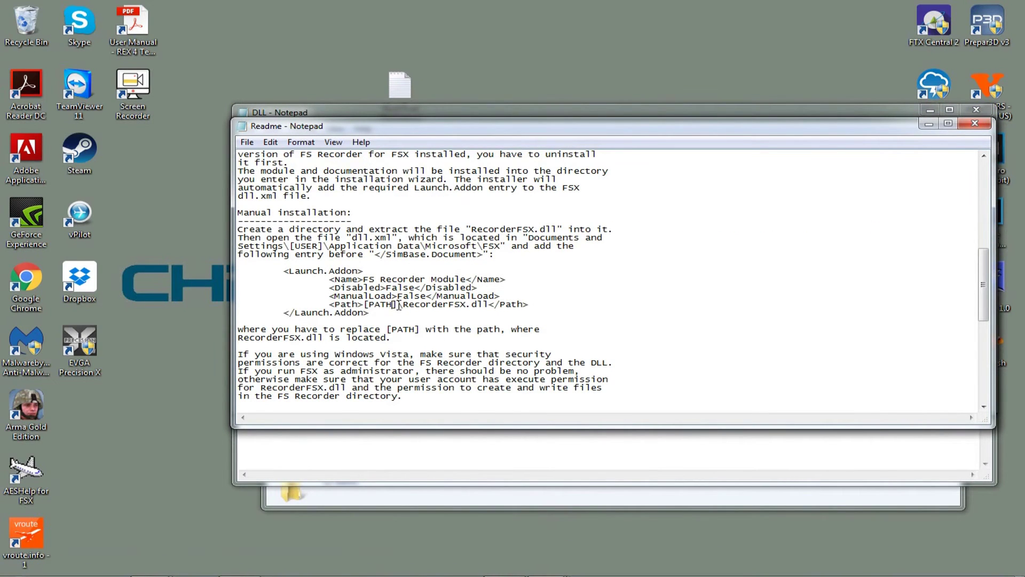
drag(400, 306, 487, 307)
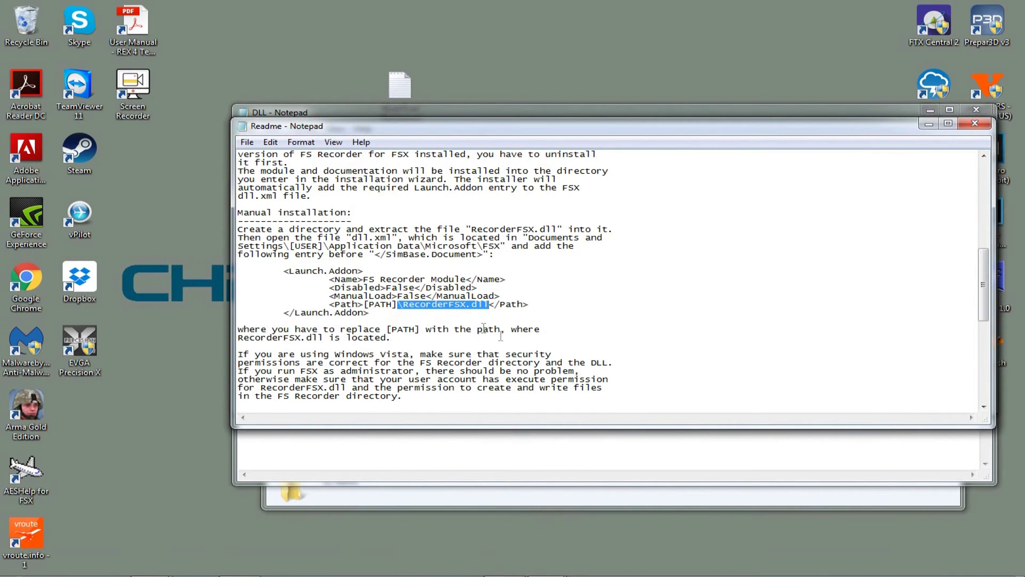
click(483, 328)
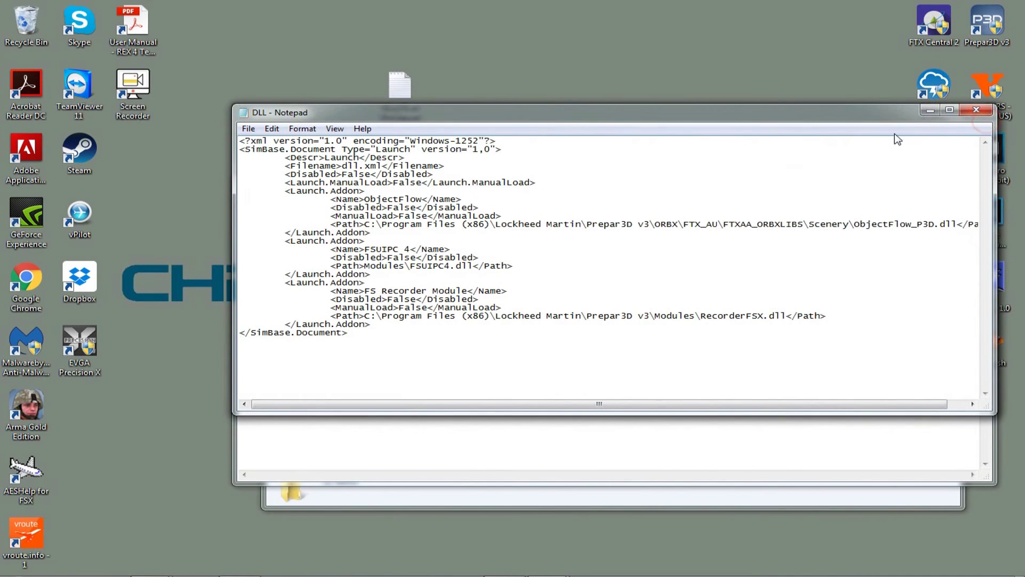
Step: Select the whole Launch.Addon block in the new text document, and return to the DLL file
click(610, 465)
drag(400, 258, 240, 211)
click(354, 113)
Step: Close the DLL file, the new text document without saving its changes, and the Modules folder window
click(975, 113)
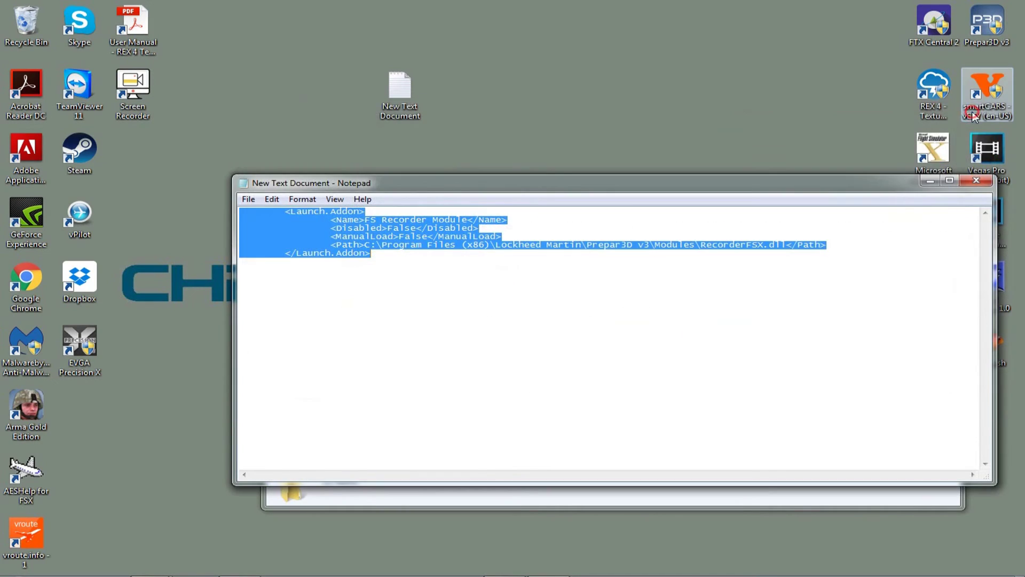
click(976, 180)
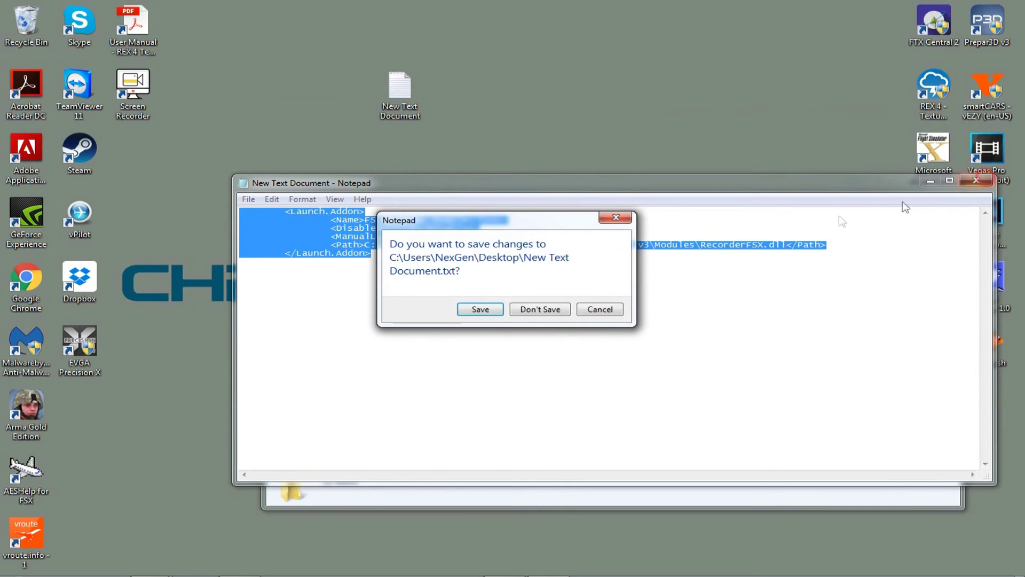
click(536, 316)
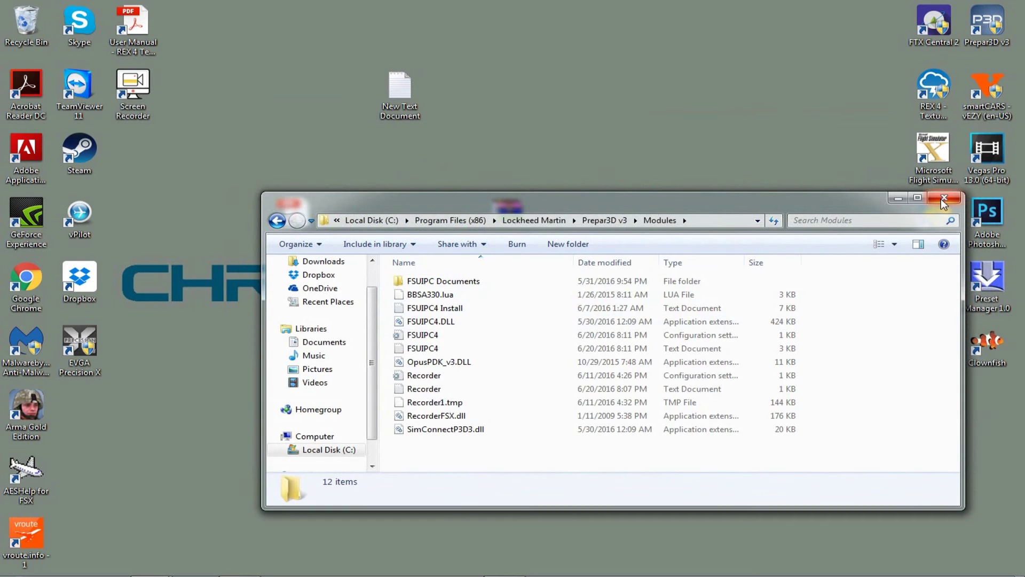
click(943, 199)
Step: Launch Prepar3D v3 from the desktop, declining the RAAS Professional and ObjectFlow updates
right_click(994, 30)
click(886, 80)
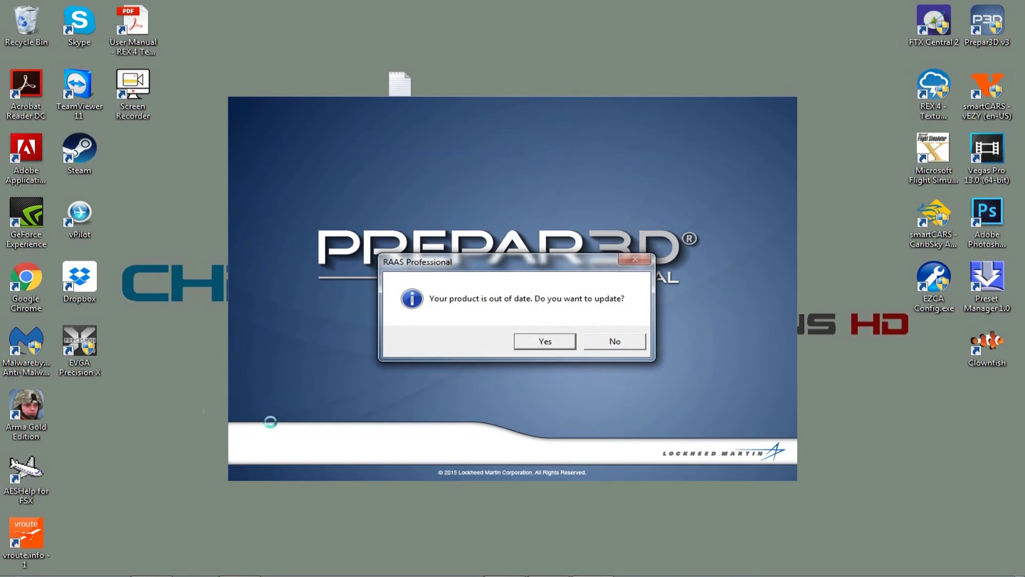
click(626, 343)
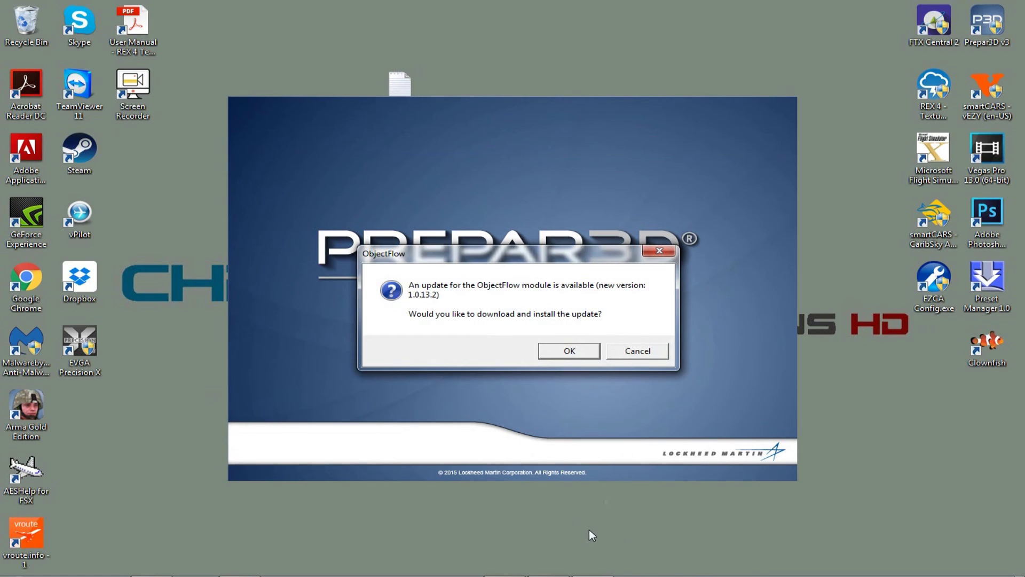
click(641, 354)
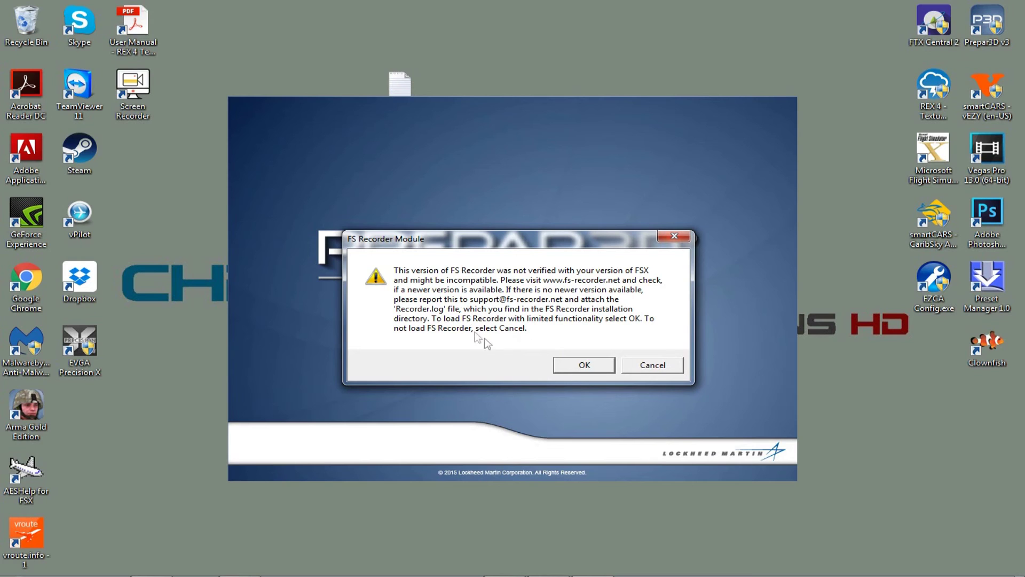
Step: Allow FS Recorder to load with limited functionality, and start the flight with the existing scenario setup
click(566, 362)
click(531, 335)
click(533, 337)
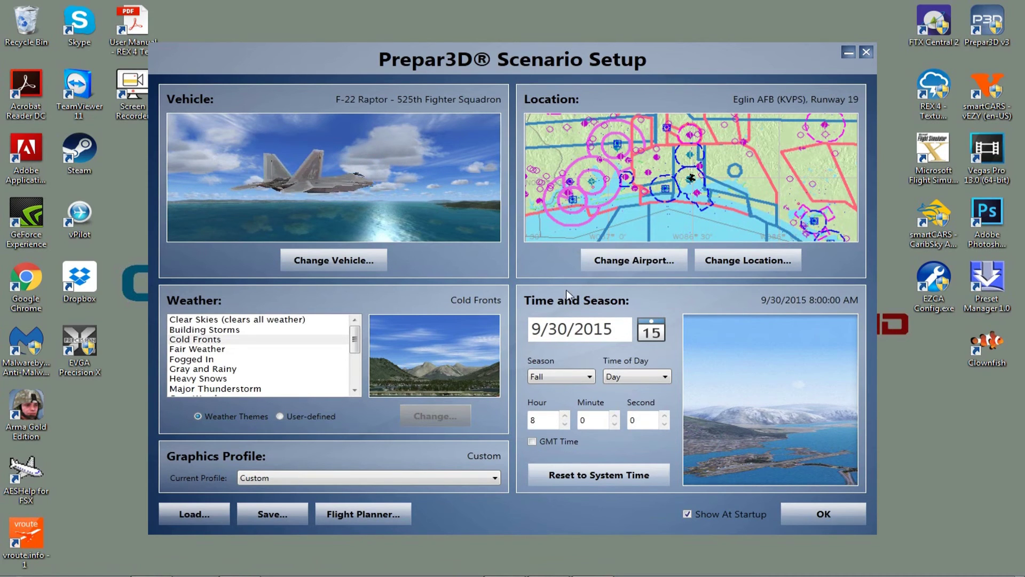
click(823, 513)
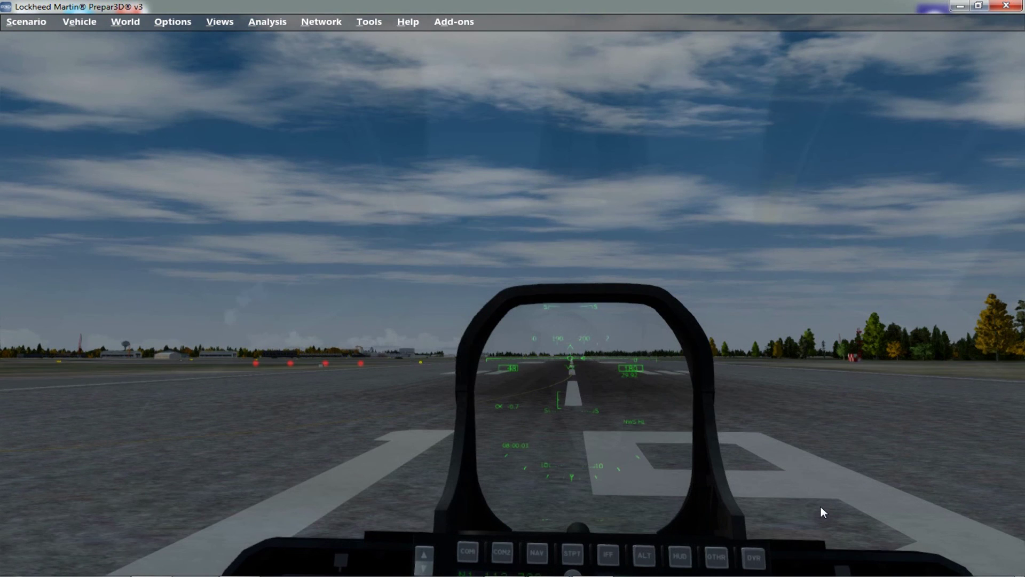
Step: Start a flight recording with the Recorder add-on, keeping the 1/4 sec recording interval and auto stop off
click(467, 23)
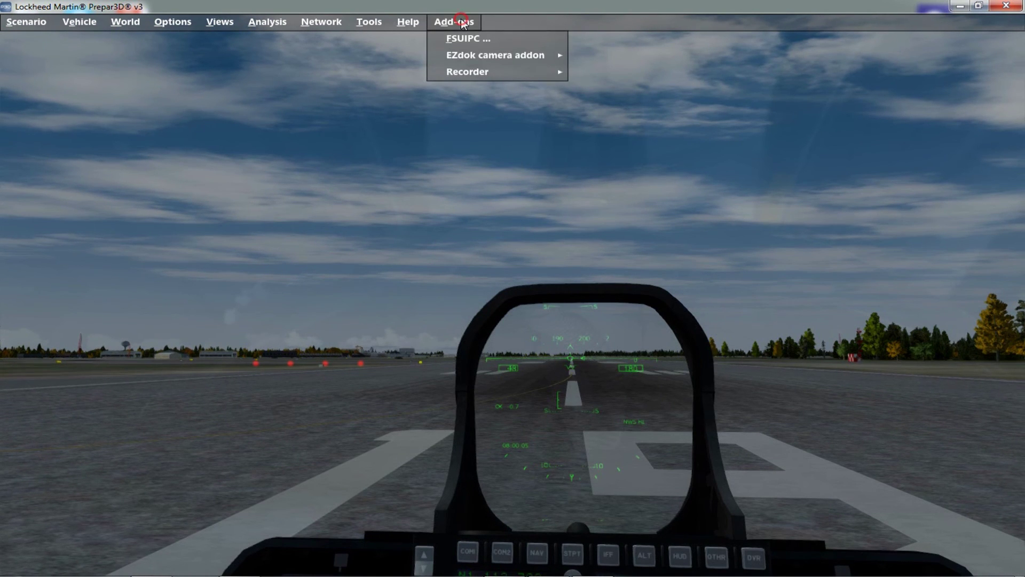
mouse_move(482, 71)
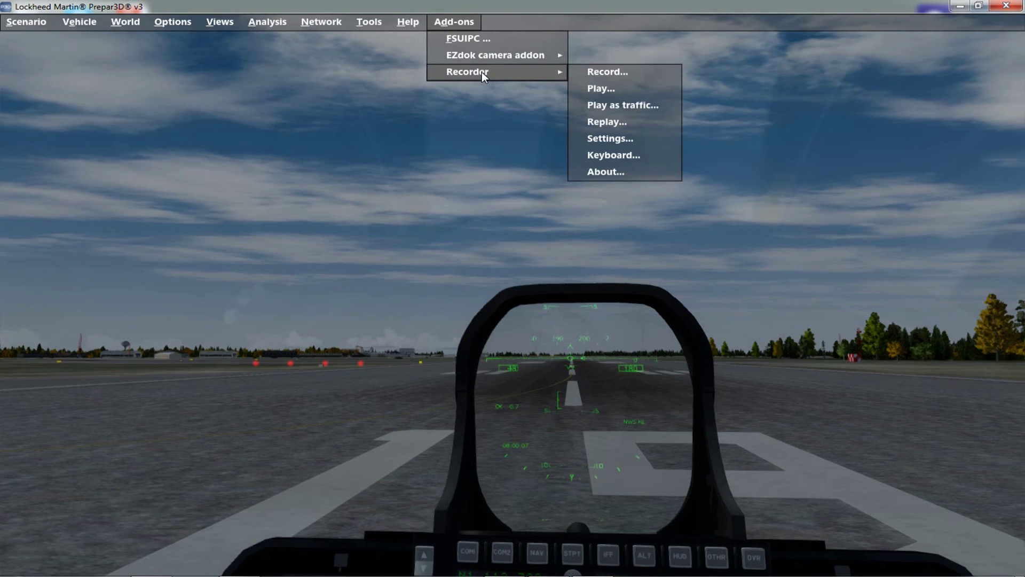
click(631, 72)
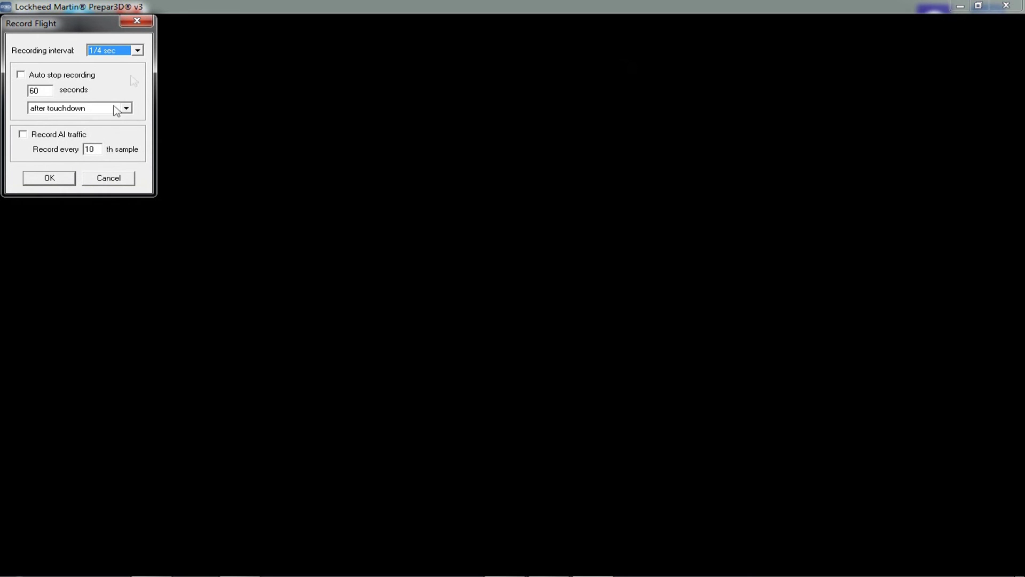
drag(64, 25, 287, 176)
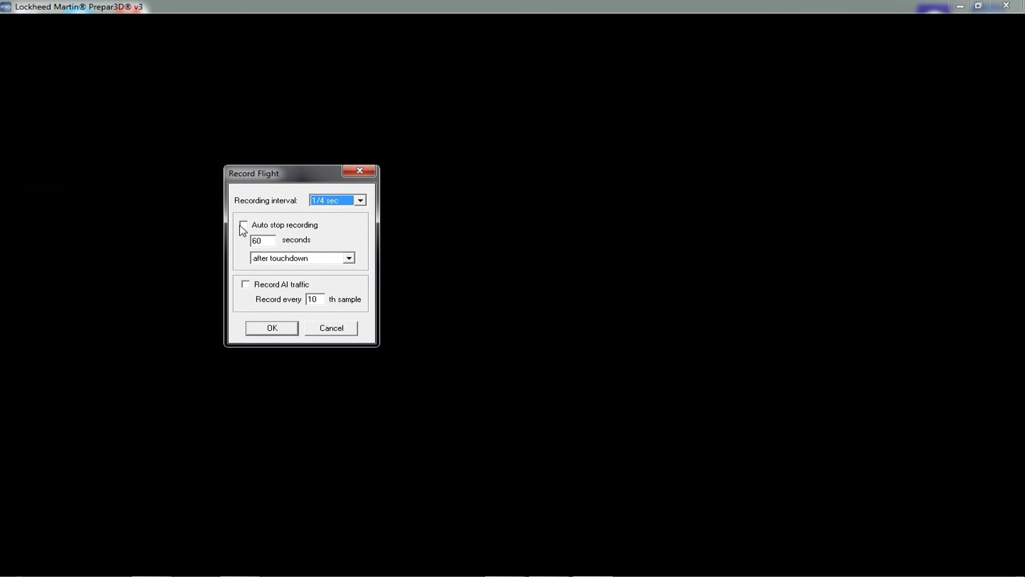
click(276, 325)
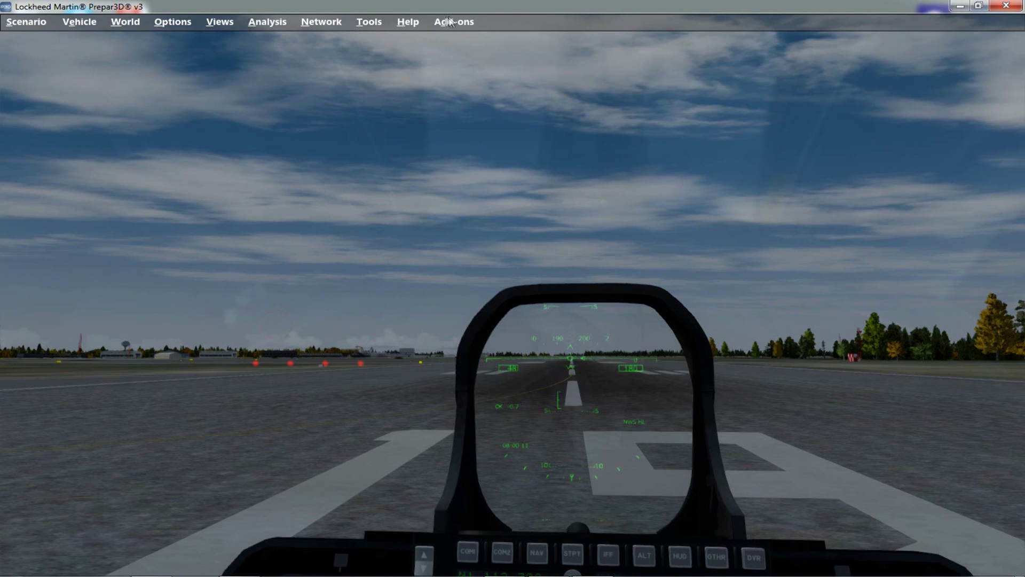
Step: Stop the Recorder add-on's flight recording, and finish its dialog with the entry 1
click(448, 21)
mouse_move(508, 81)
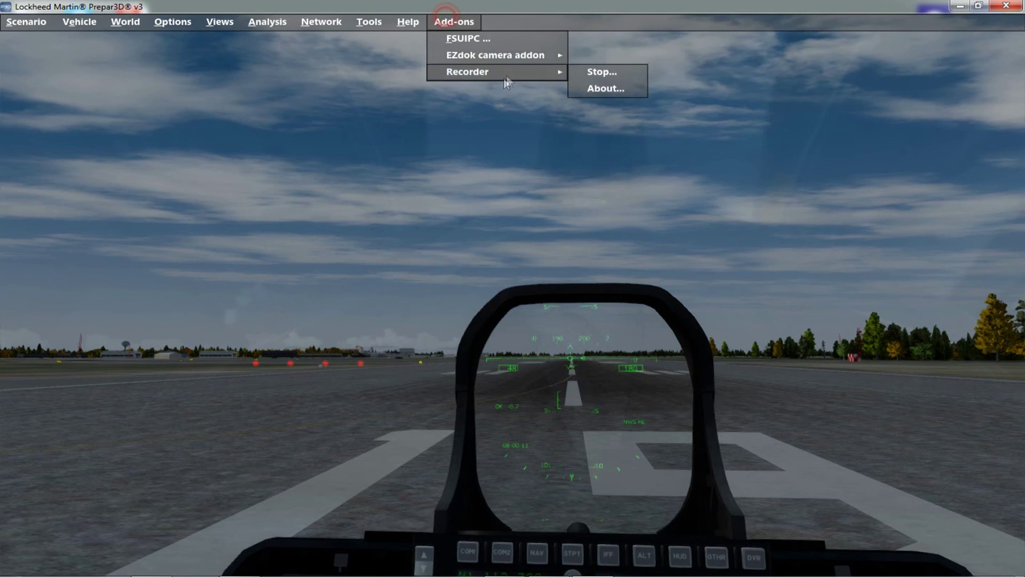
click(607, 74)
text(1)
click(374, 302)
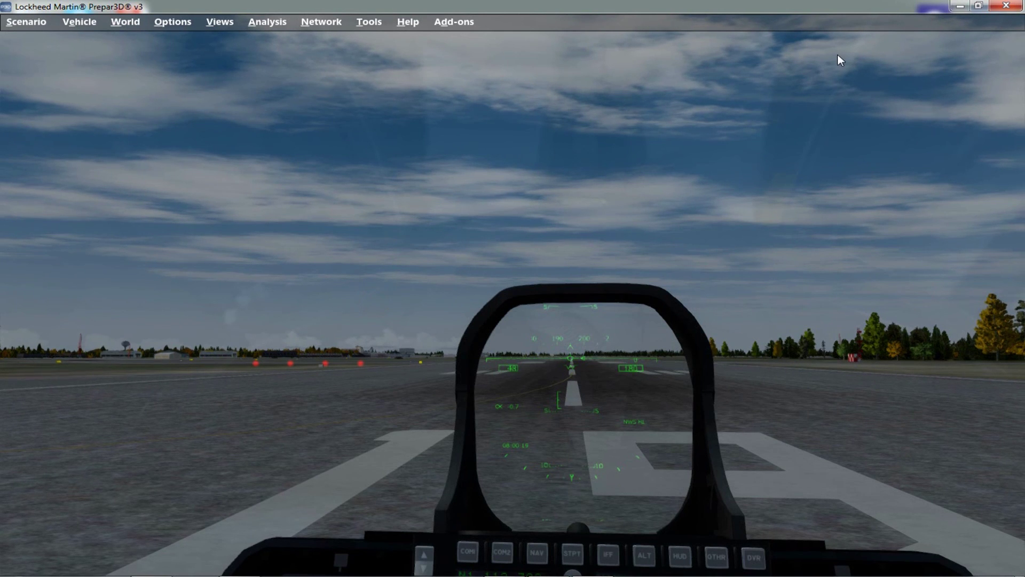
Step: Exit Prepar3D, confirm the exit, and dismiss the Simconnect confirmation dialog on the desktop
click(1006, 5)
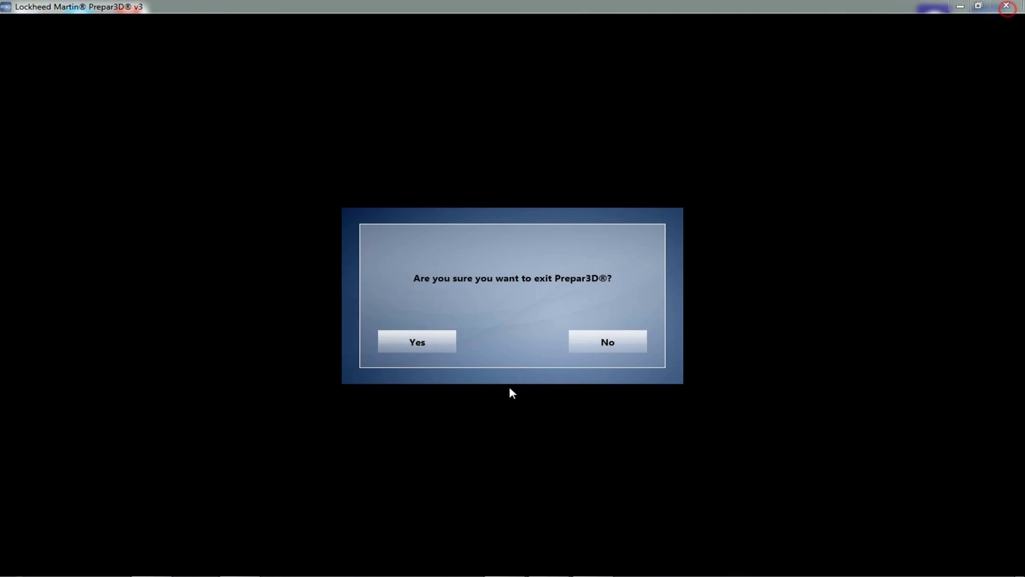
click(450, 345)
click(773, 249)
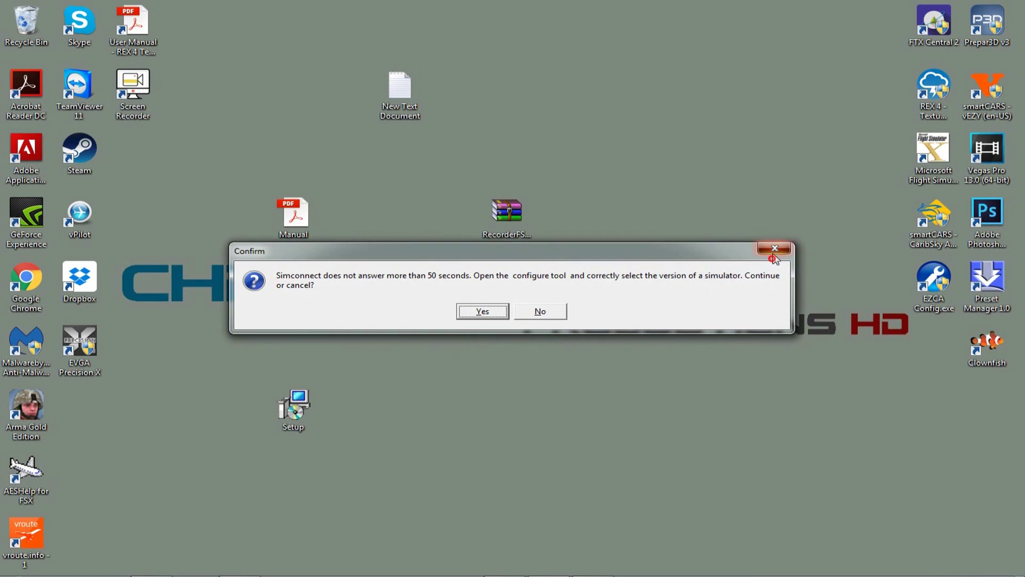